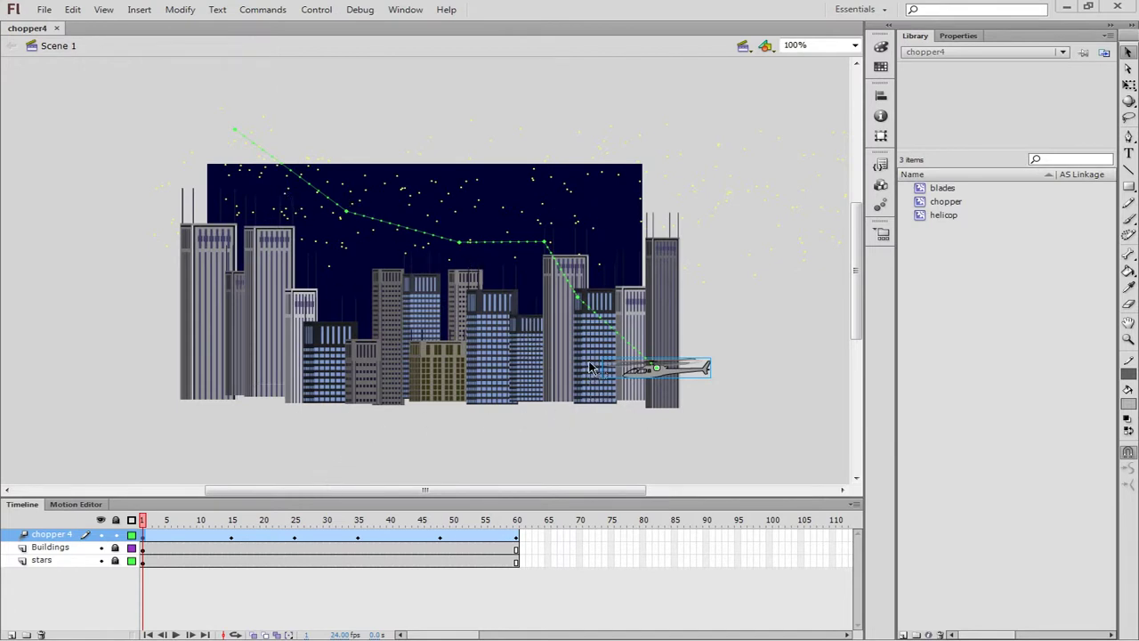
# Move the Buildings layer above the chopper 4 layer and shift the helicopter slightly down and outward beside the rightmost building
pyautogui.click(73, 549)
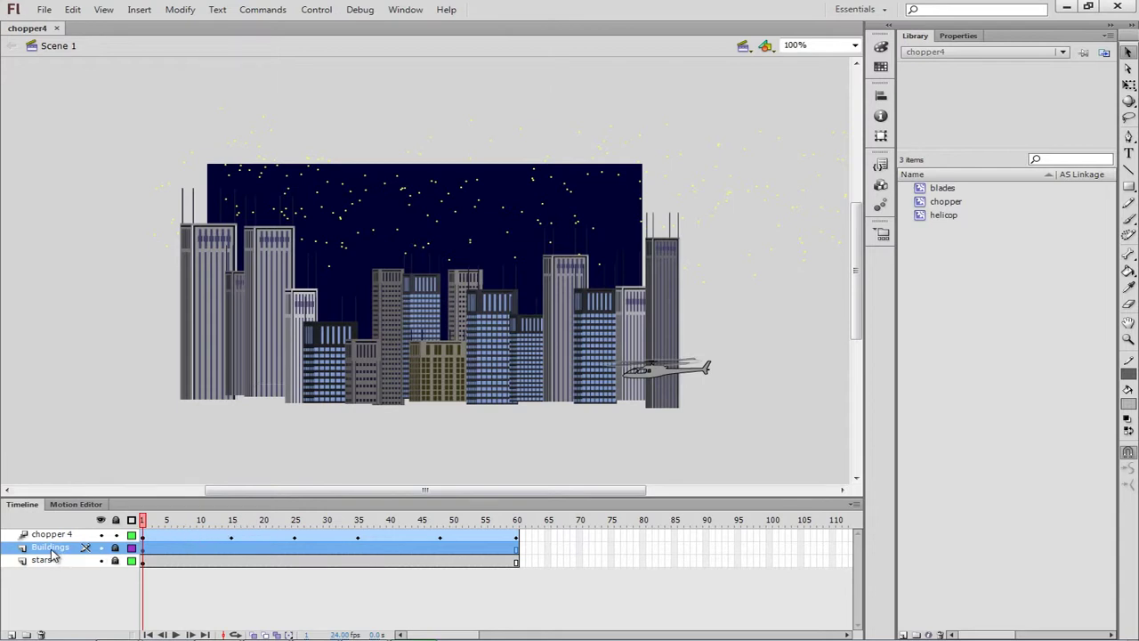
pyautogui.moveTo(53, 554); pyautogui.dragTo(57, 534)
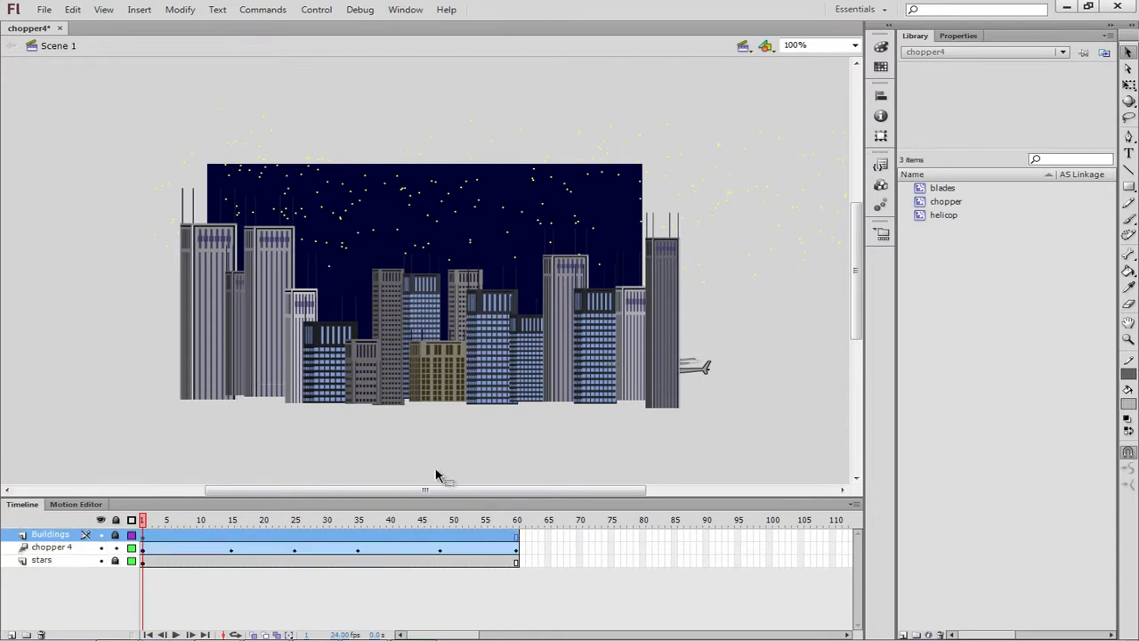
pyautogui.click(694, 370)
pyautogui.moveTo(702, 378); pyautogui.dragTo(733, 395)
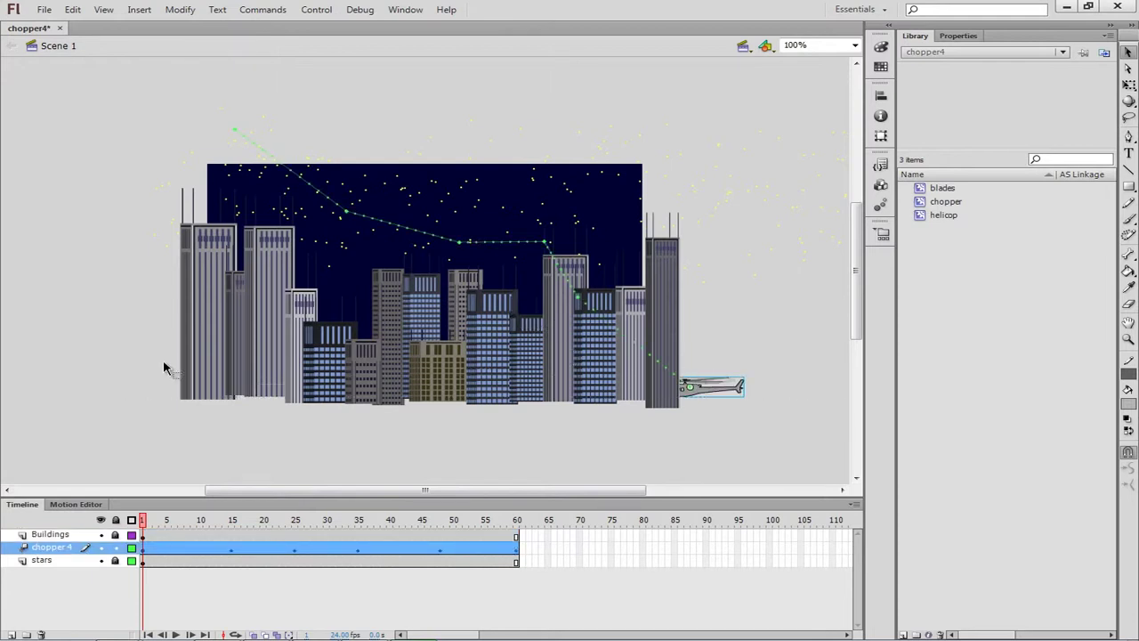
# Add a new layer above Buildings and name it Title
pyautogui.click(53, 535)
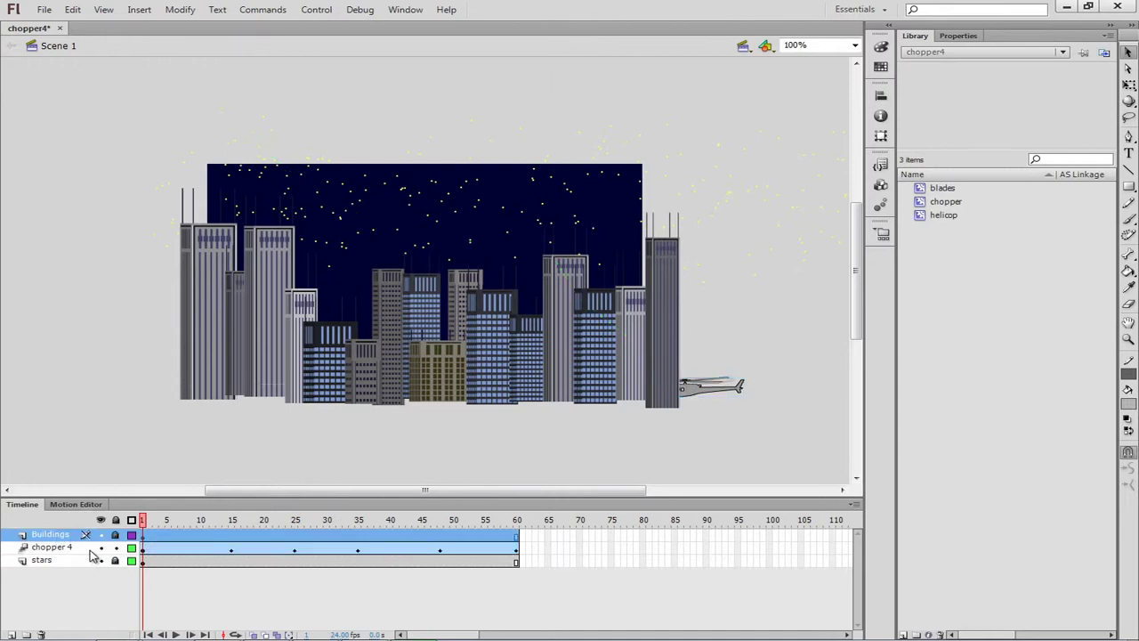
pyautogui.click(11, 633)
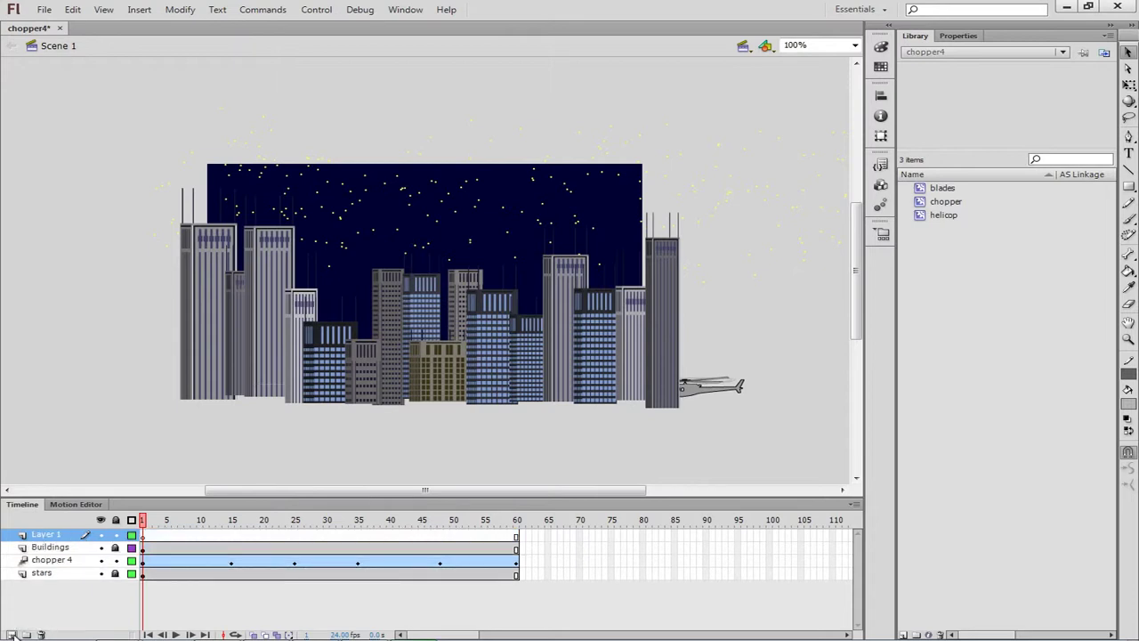
pyautogui.doubleClick(59, 536)
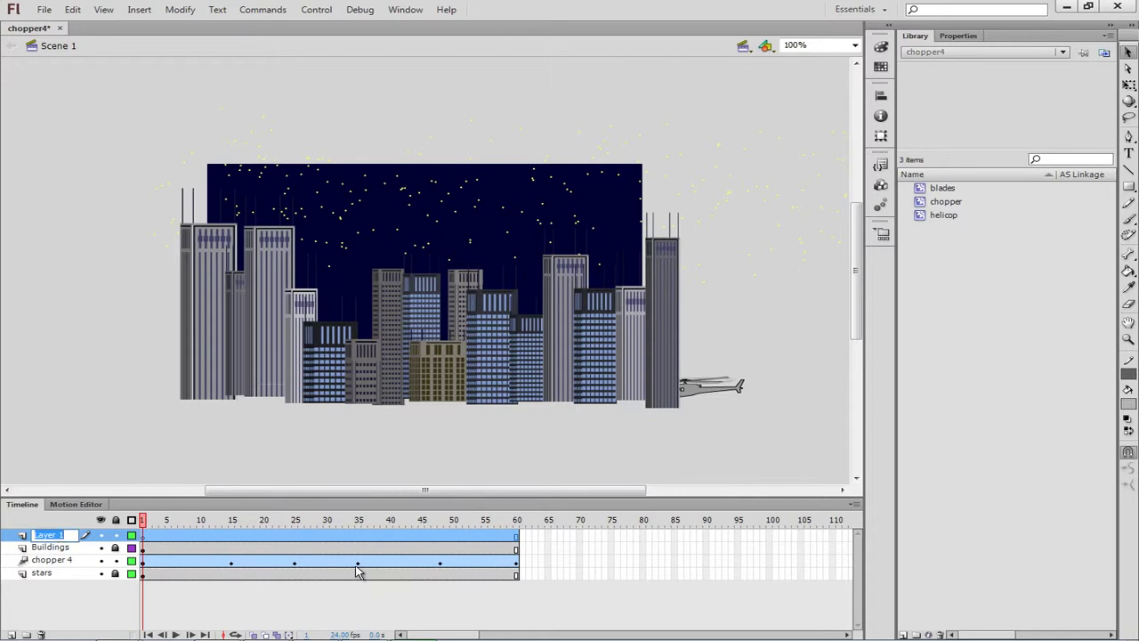
pyautogui.write('Title')
pyautogui.press('Return')
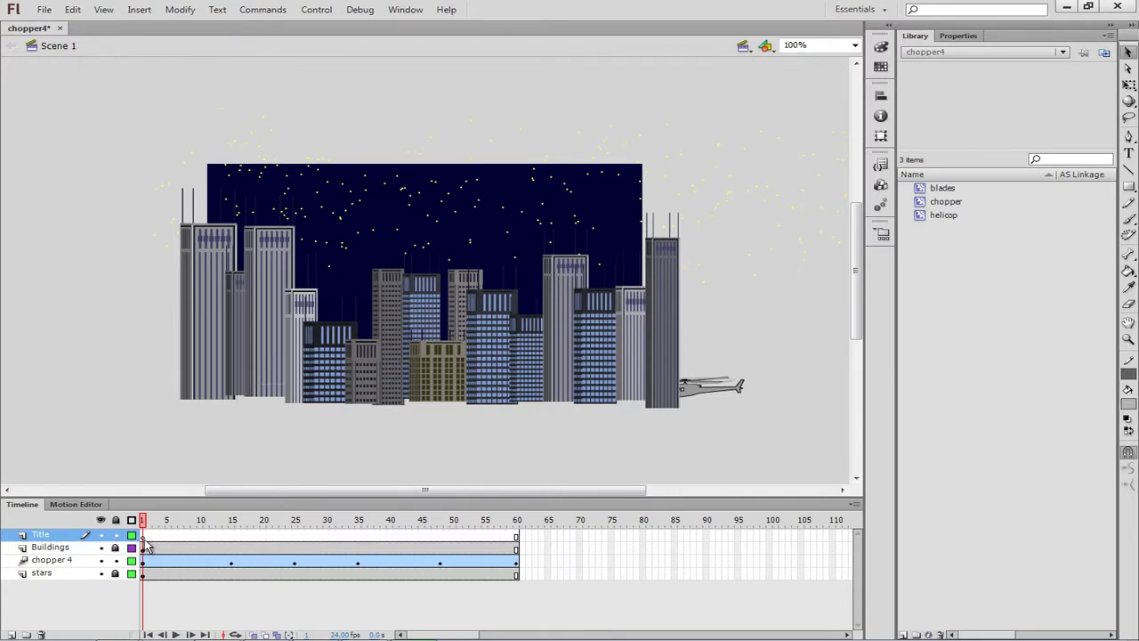
# Activate the Text tool and set its text engine to Classic Text
pyautogui.click(1129, 155)
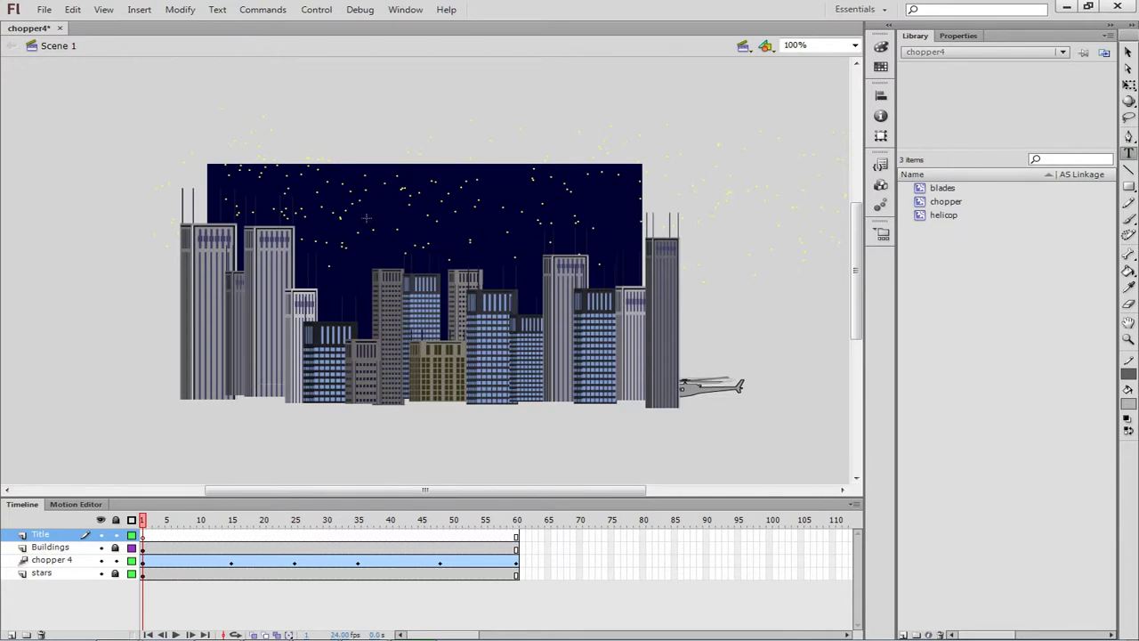
pyautogui.click(959, 37)
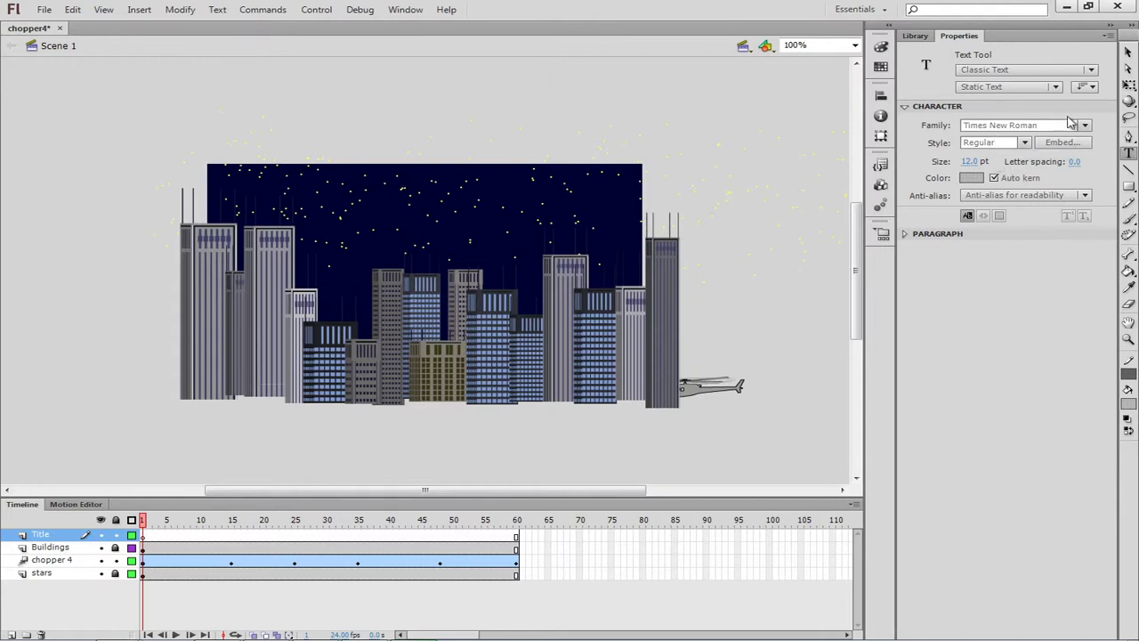
pyautogui.click(1092, 71)
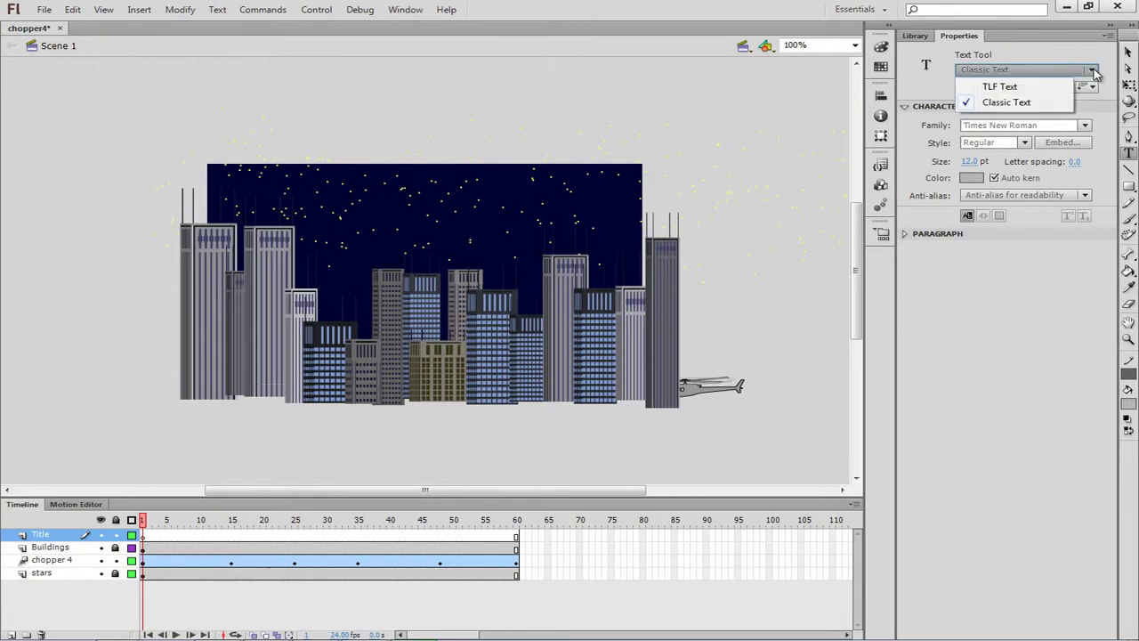
pyautogui.click(1044, 105)
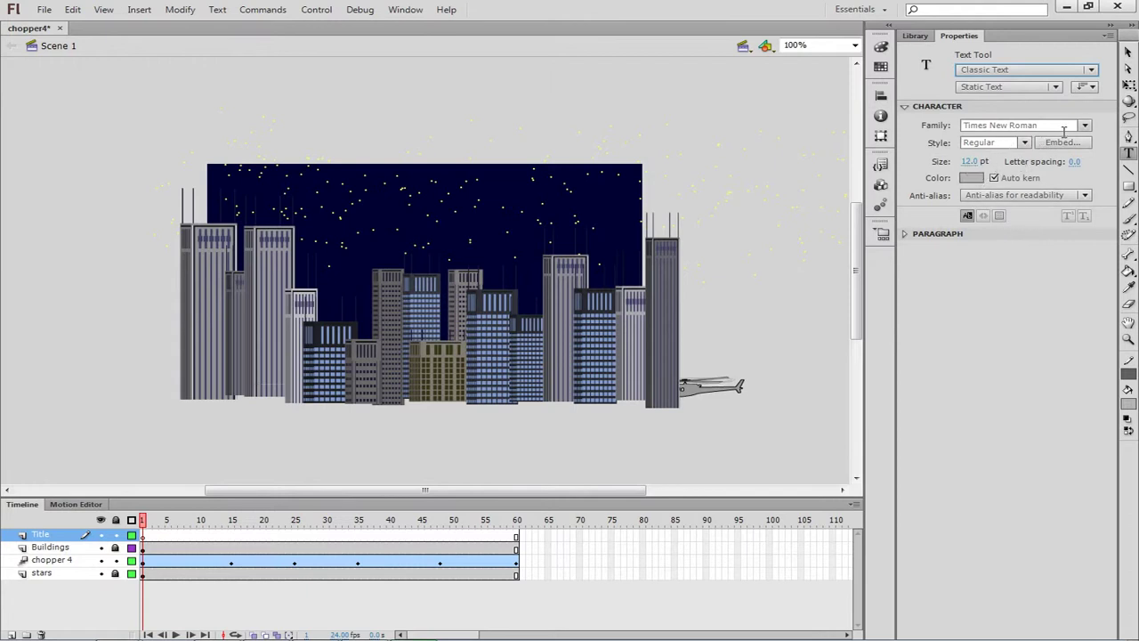
# Switch the text engine to TLF Text to look at its options and restore Classic Text
pyautogui.click(1090, 70)
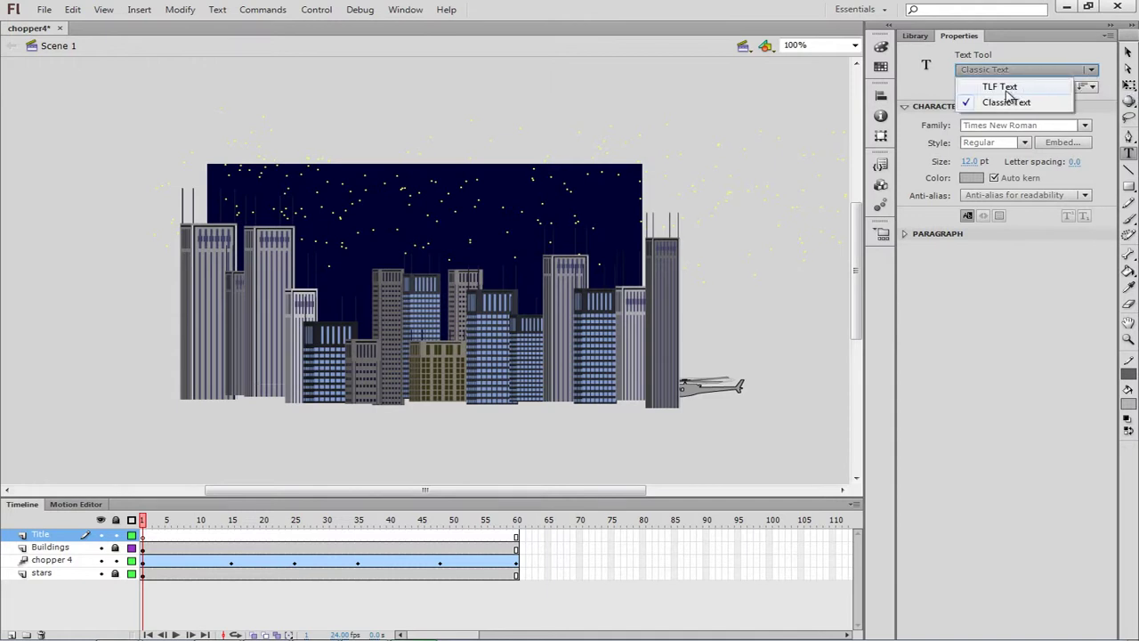
pyautogui.click(1000, 87)
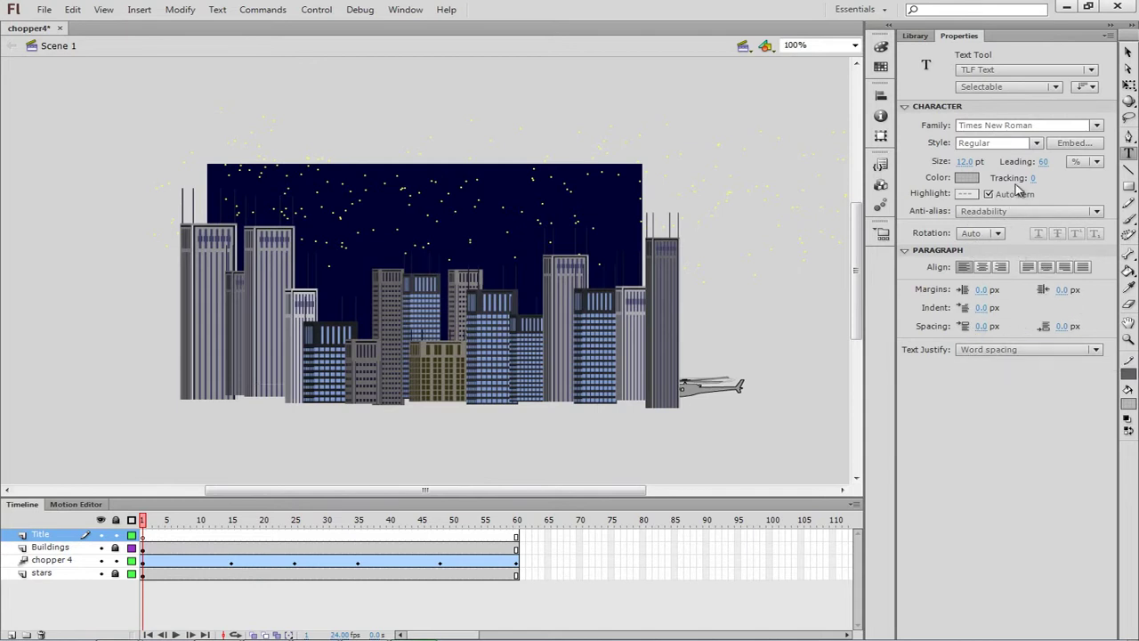
pyautogui.click(1091, 71)
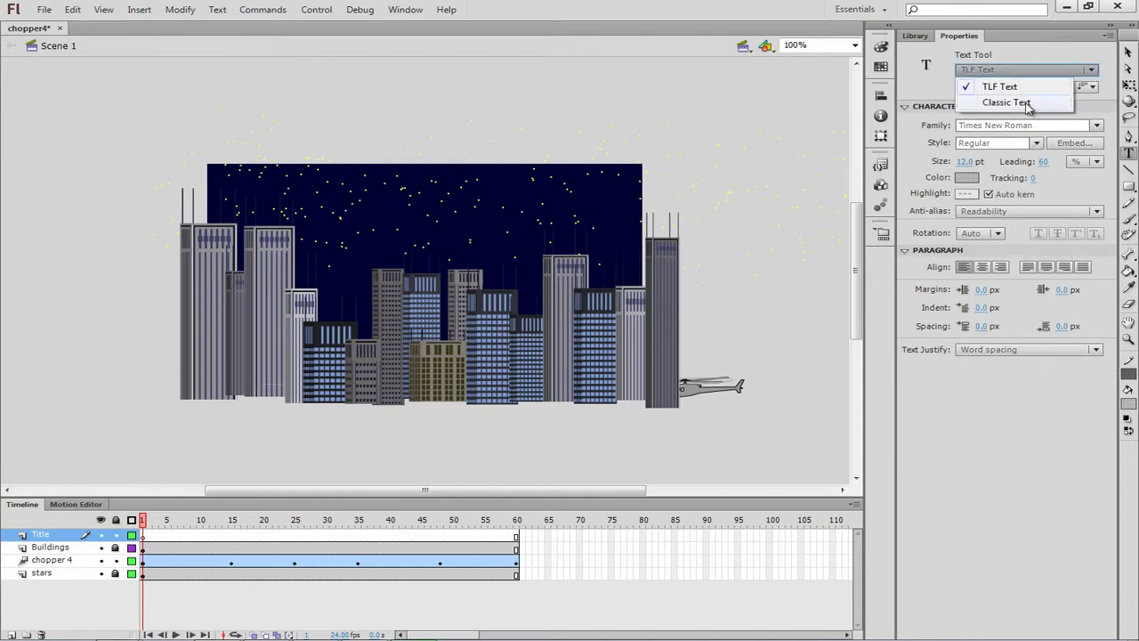
pyautogui.click(1006, 103)
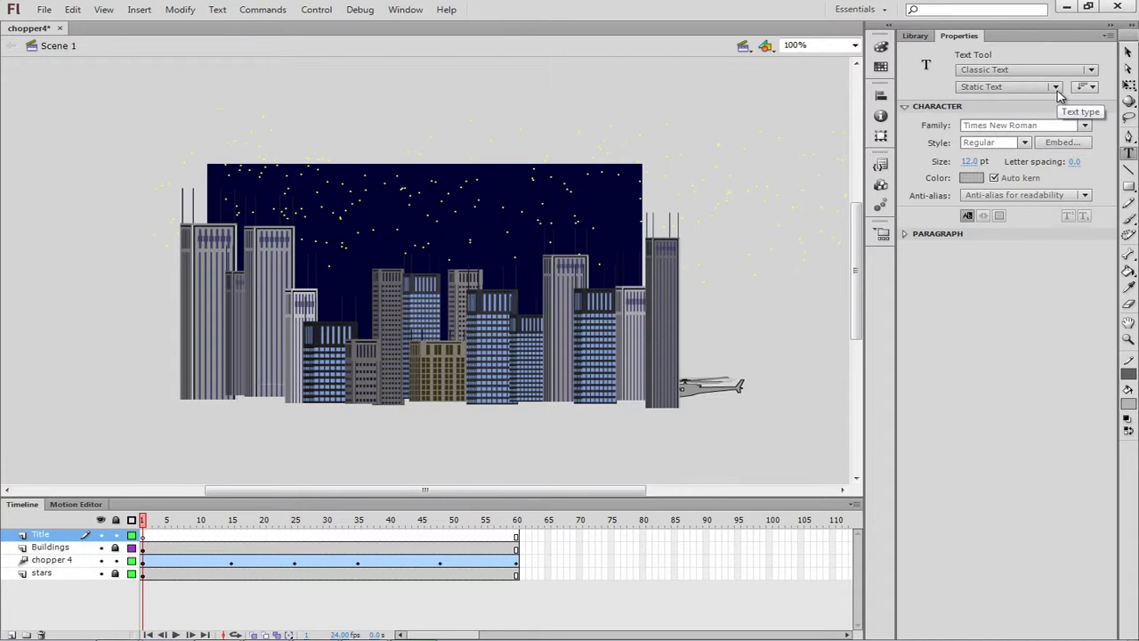
# Configure the text as Static Text in yellow with a size of 40 pt
pyautogui.click(1056, 87)
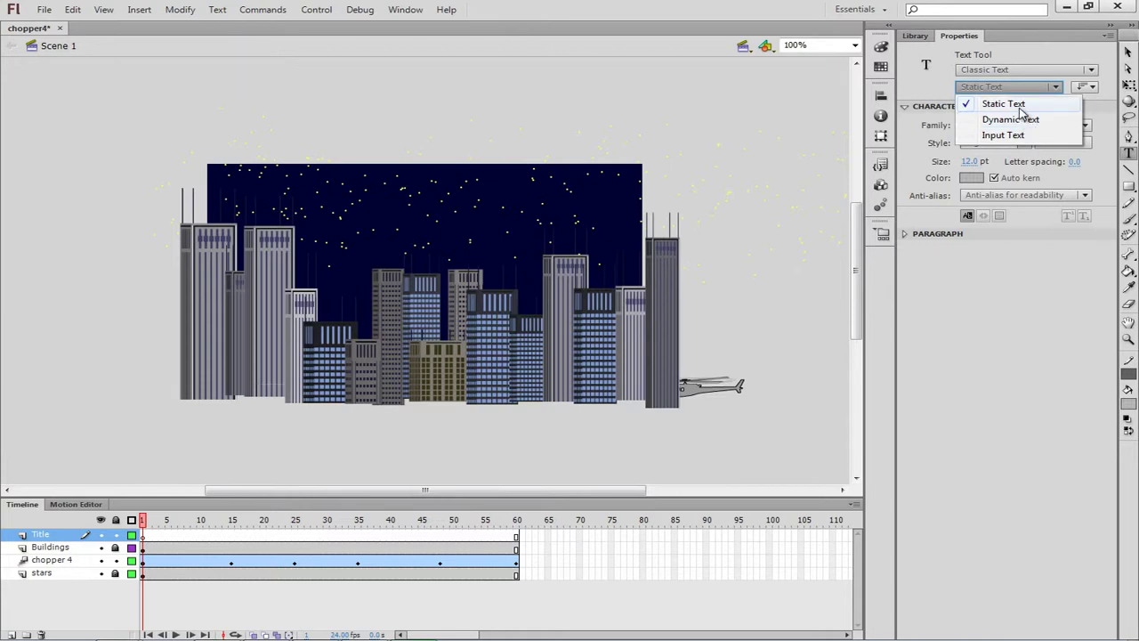
pyautogui.click(1021, 106)
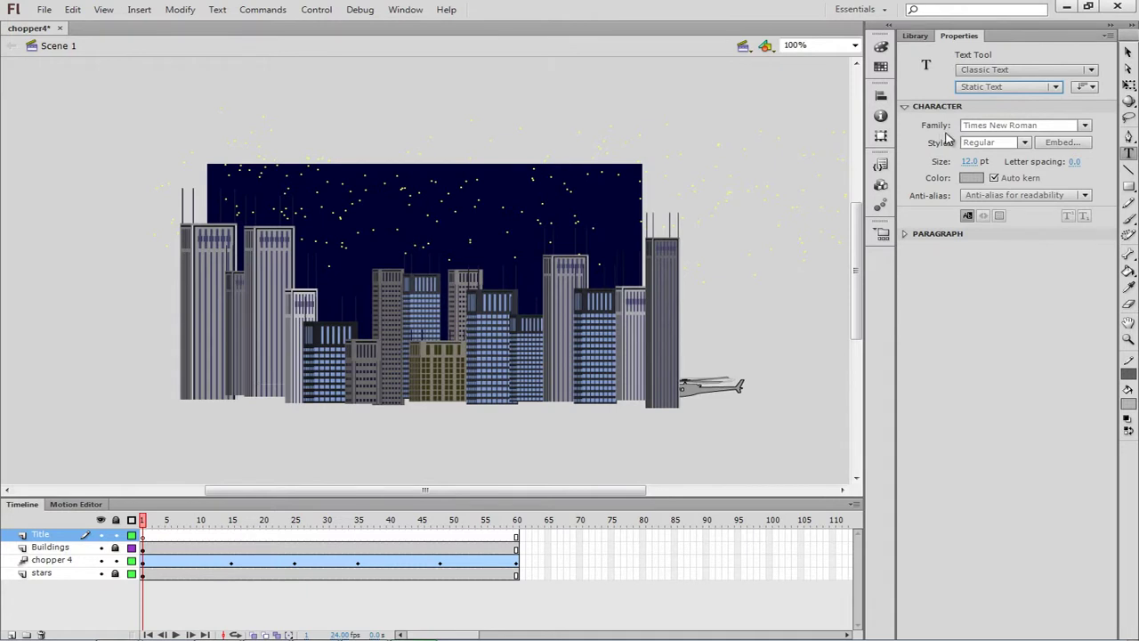
pyautogui.click(973, 180)
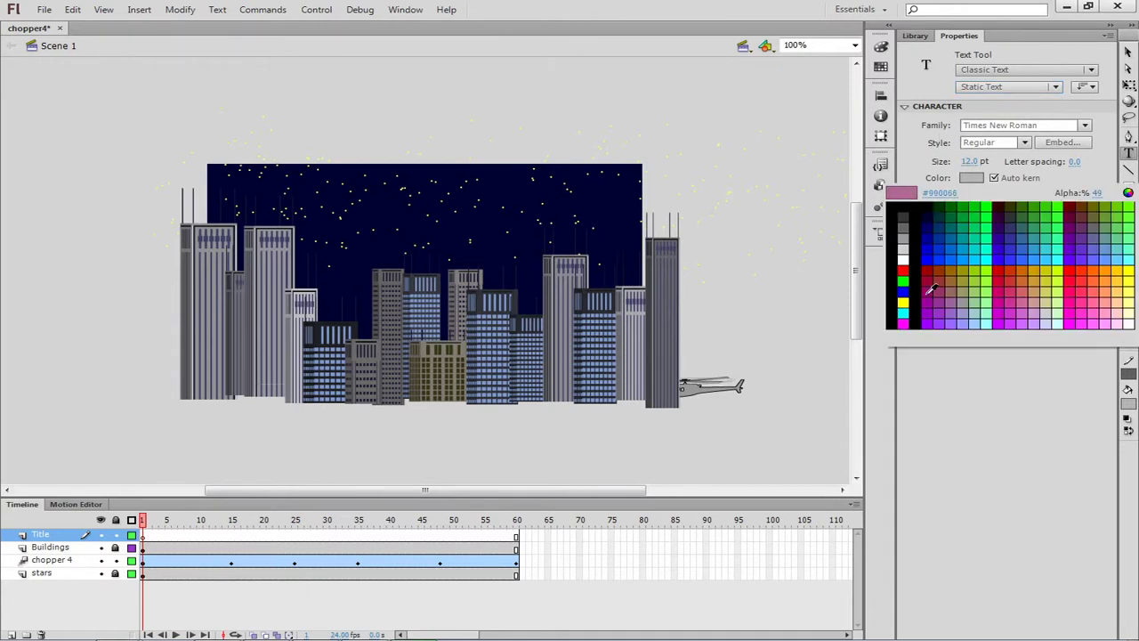
pyautogui.click(904, 303)
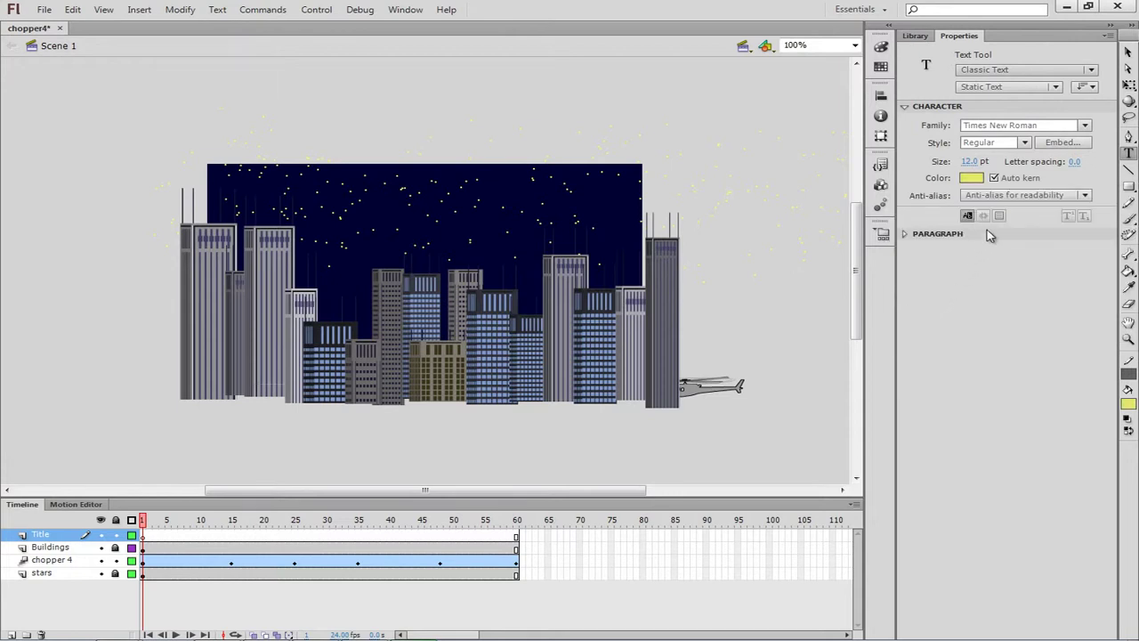
pyautogui.moveTo(985, 163); pyautogui.dragTo(1001, 164)
pyautogui.click(970, 161)
# Set the text's font family to Britannic Bold
pyautogui.click(1086, 126)
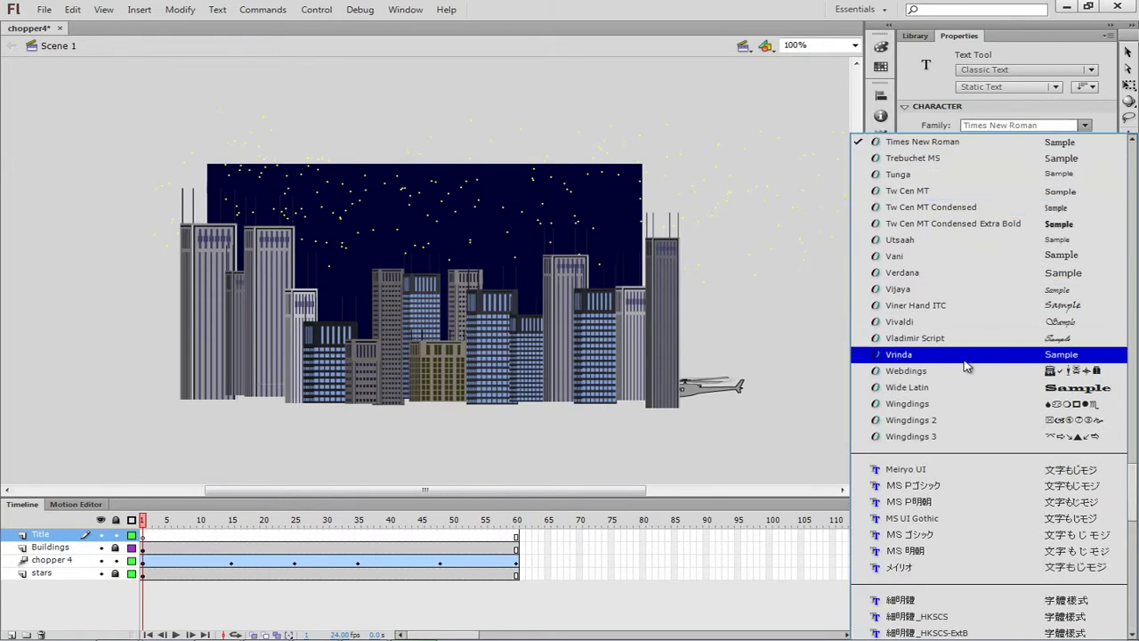
pyautogui.scroll(-2, 961, 364)
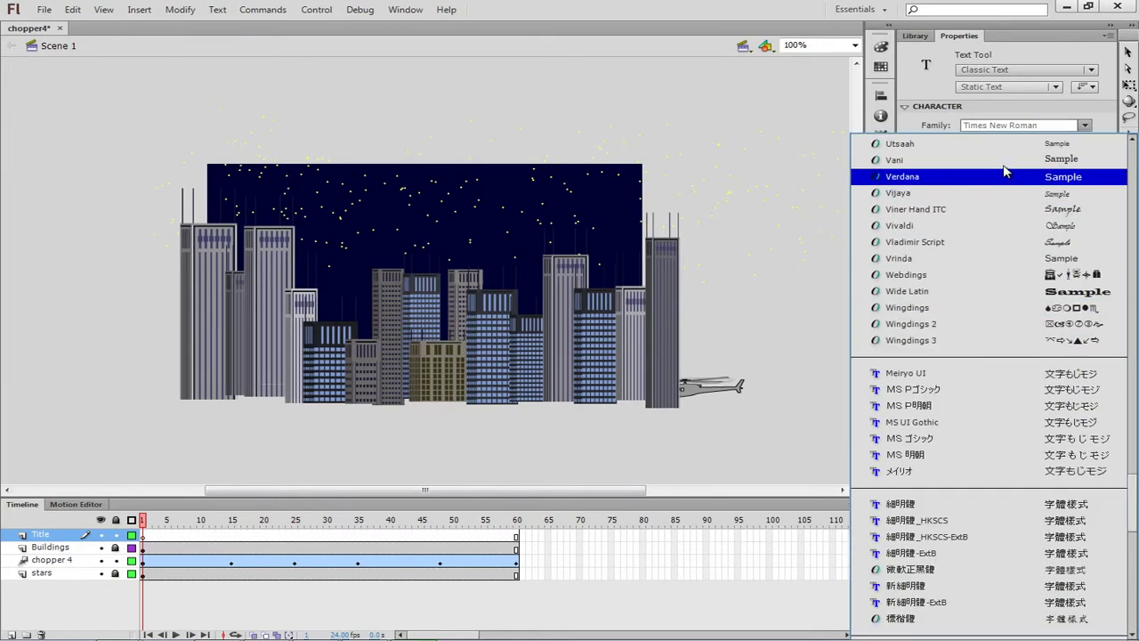
pyautogui.scroll(12, 1075, 156)
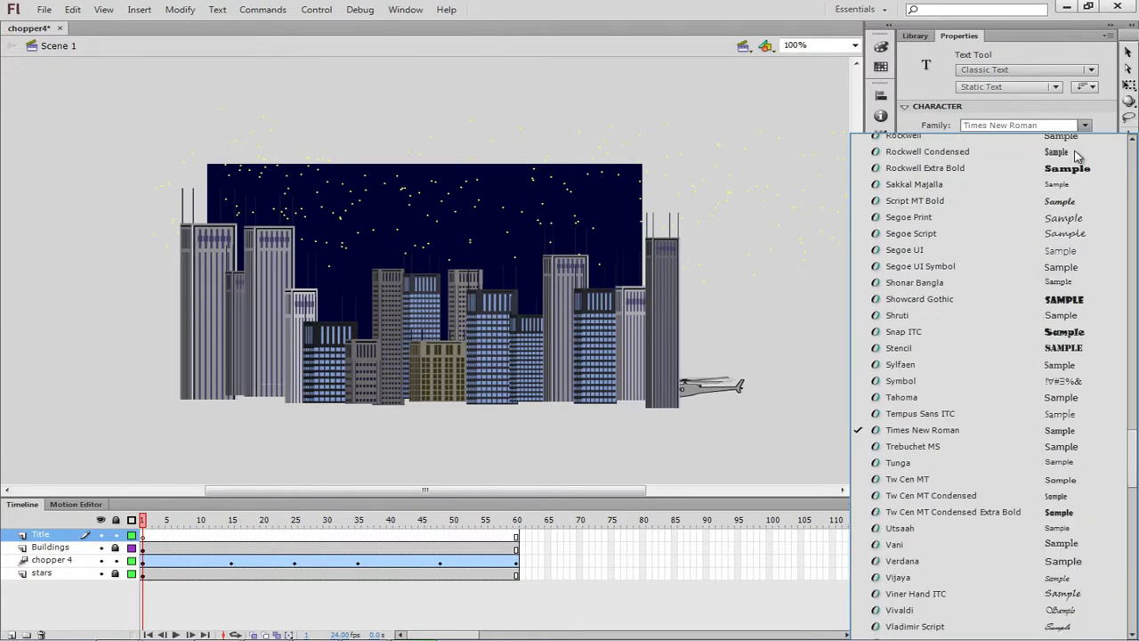
pyautogui.scroll(15, 1075, 156)
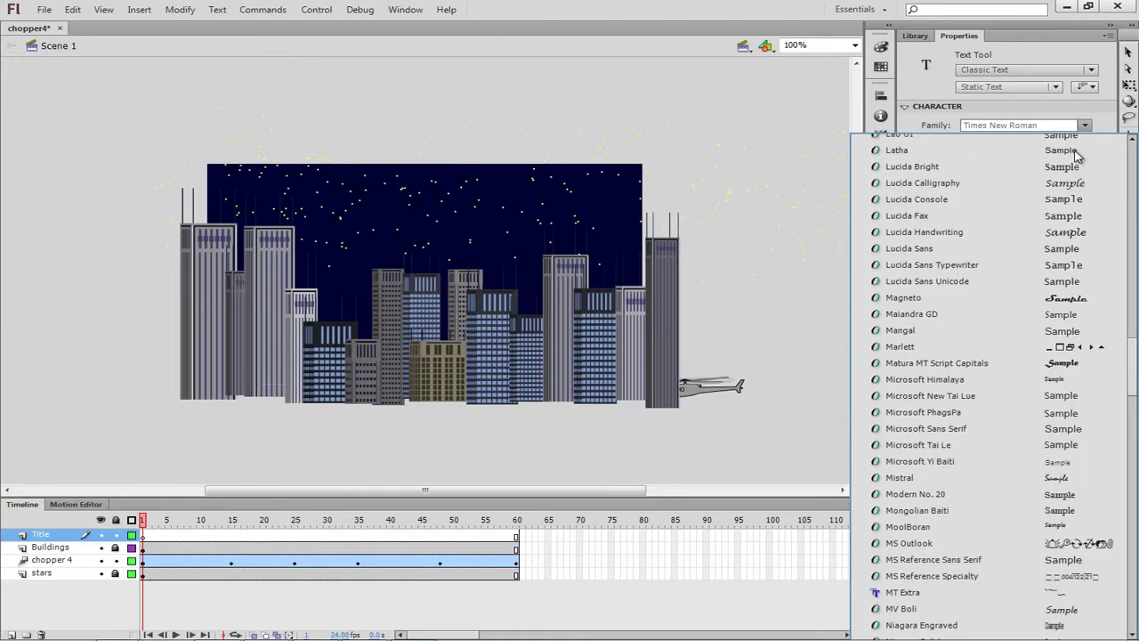
pyautogui.scroll(15, 1075, 156)
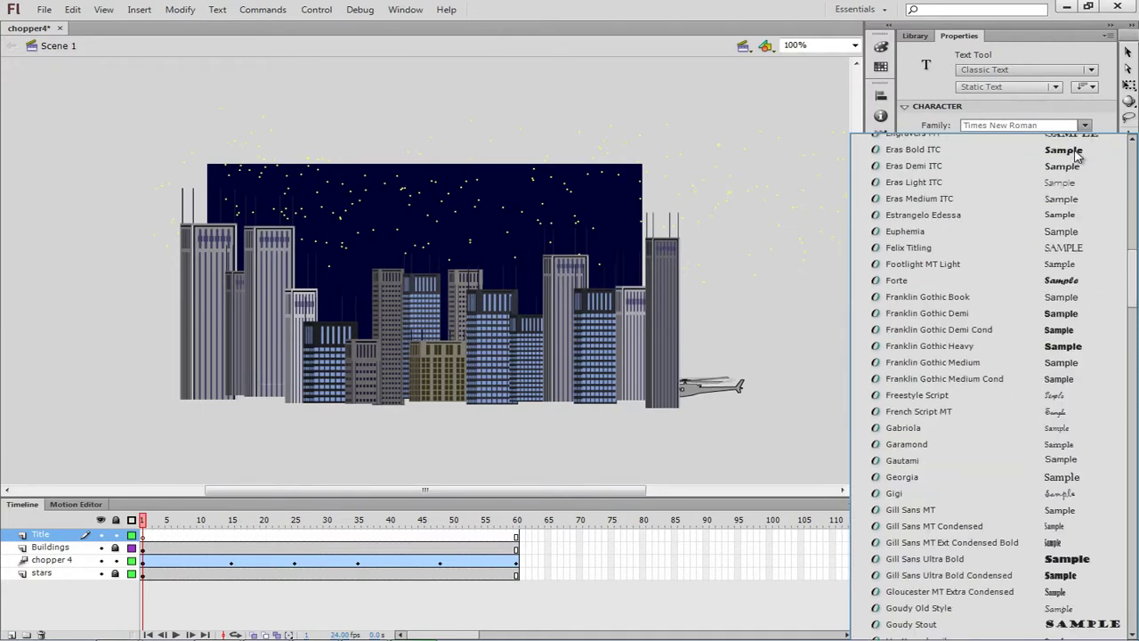
pyautogui.scroll(15, 1075, 155)
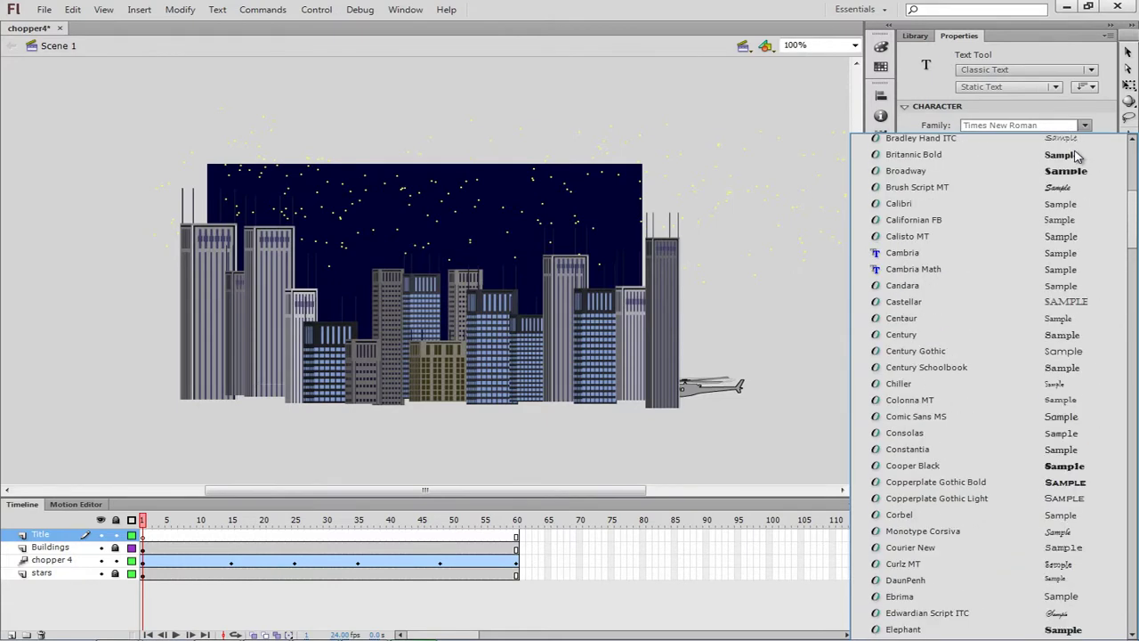
pyautogui.scroll(4, 1075, 156)
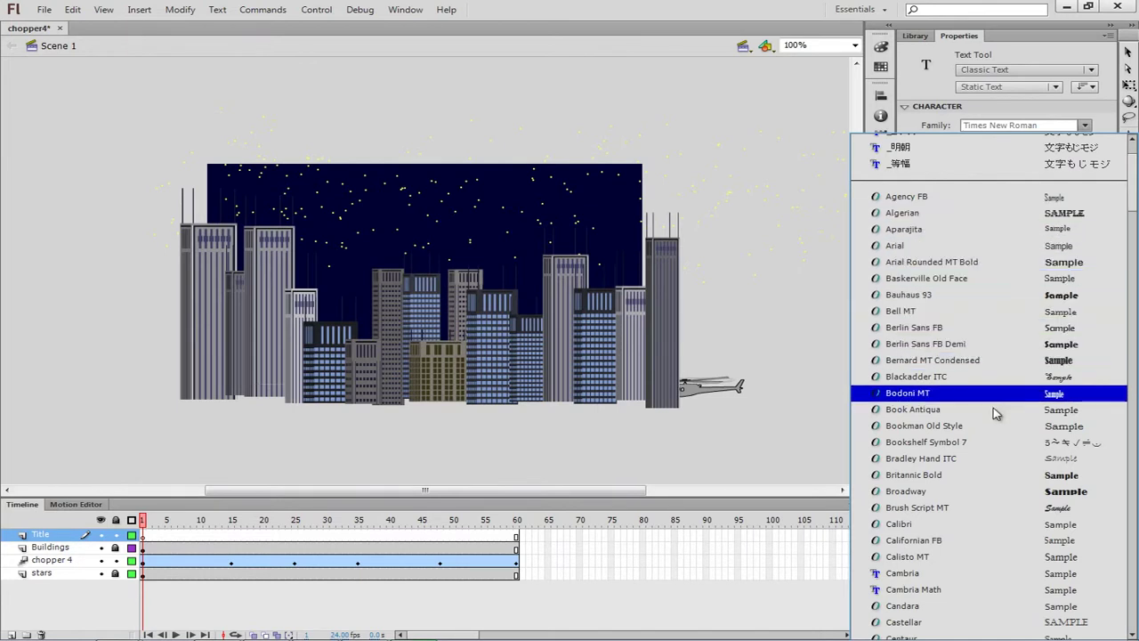
pyautogui.click(996, 481)
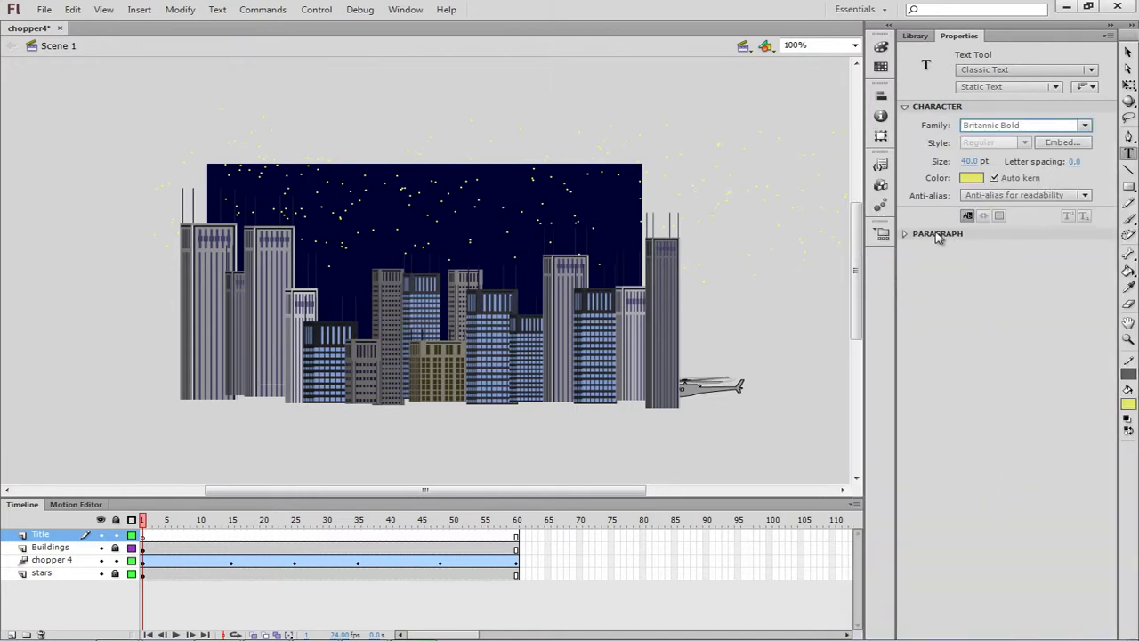
# Add the title text "Edusoft" and place it in the upper-left corner of the night sky
pyautogui.click(245, 171)
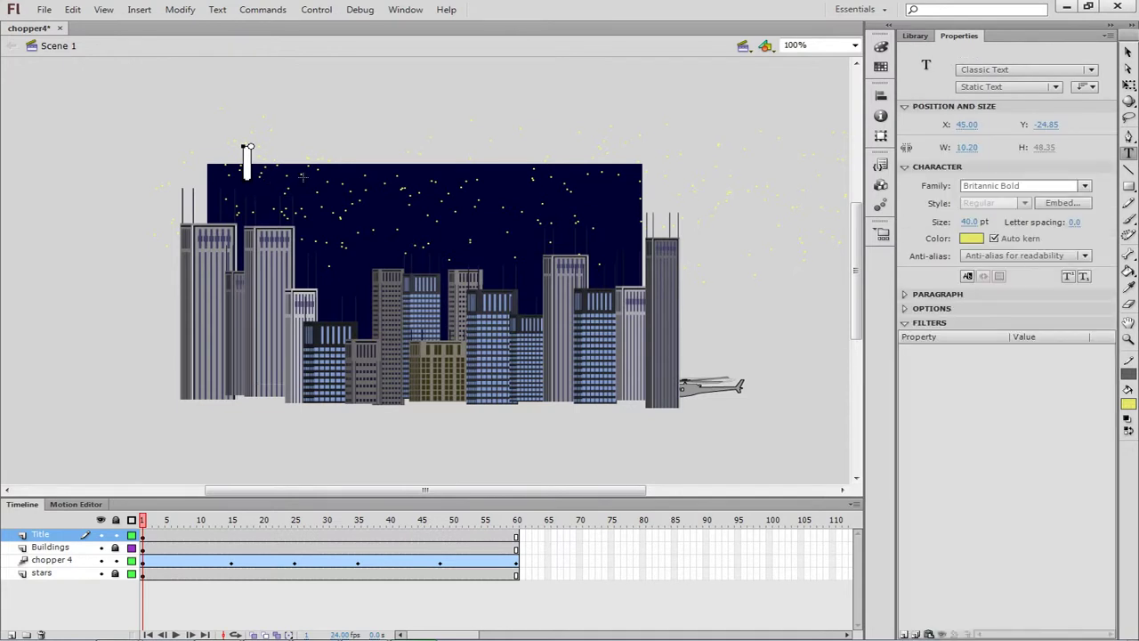
pyautogui.write('I')
pyautogui.write('r')
pyautogui.write('usoft')
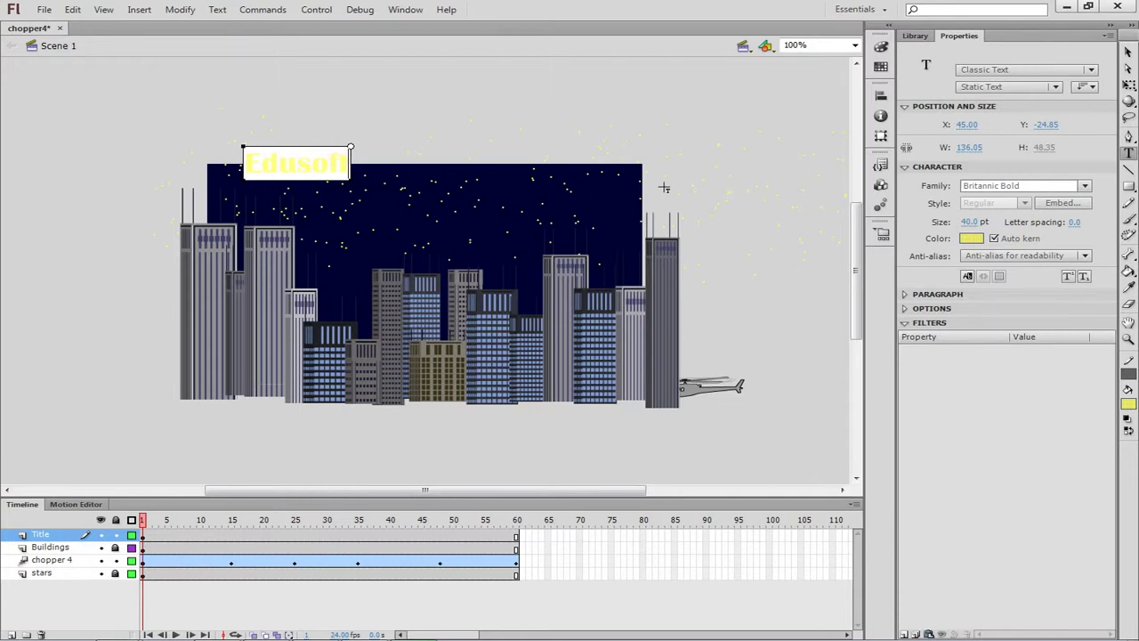
pyautogui.click(1128, 54)
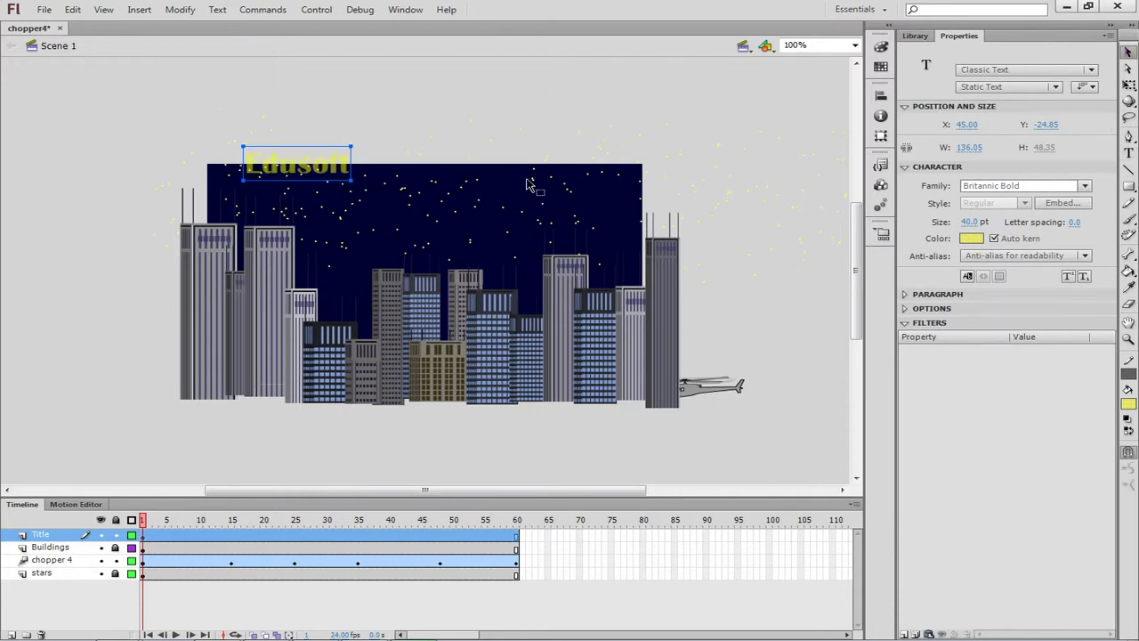
pyautogui.moveTo(318, 165); pyautogui.dragTo(295, 189)
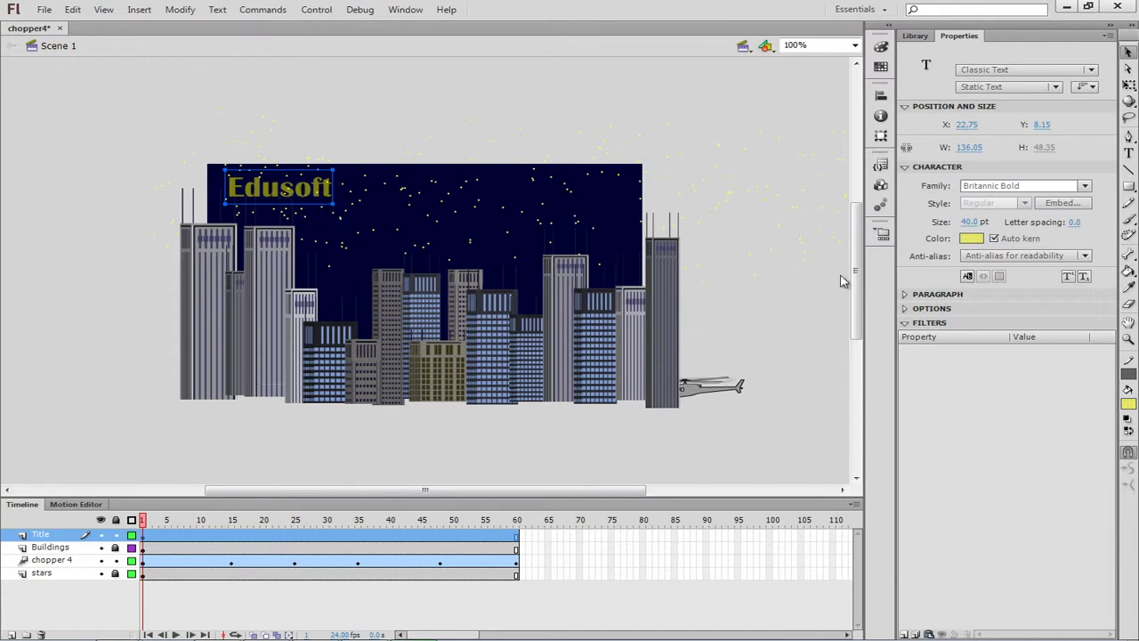
# Change the color of the Edusoft title to lime yellow #CCFF00
pyautogui.click(976, 236)
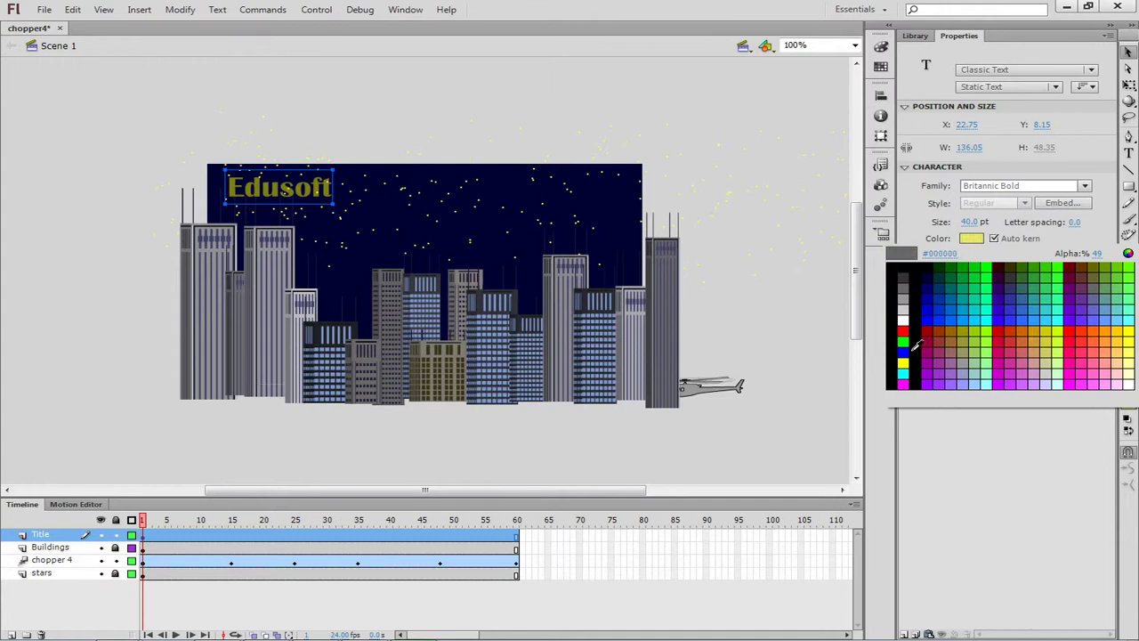
pyautogui.click(988, 334)
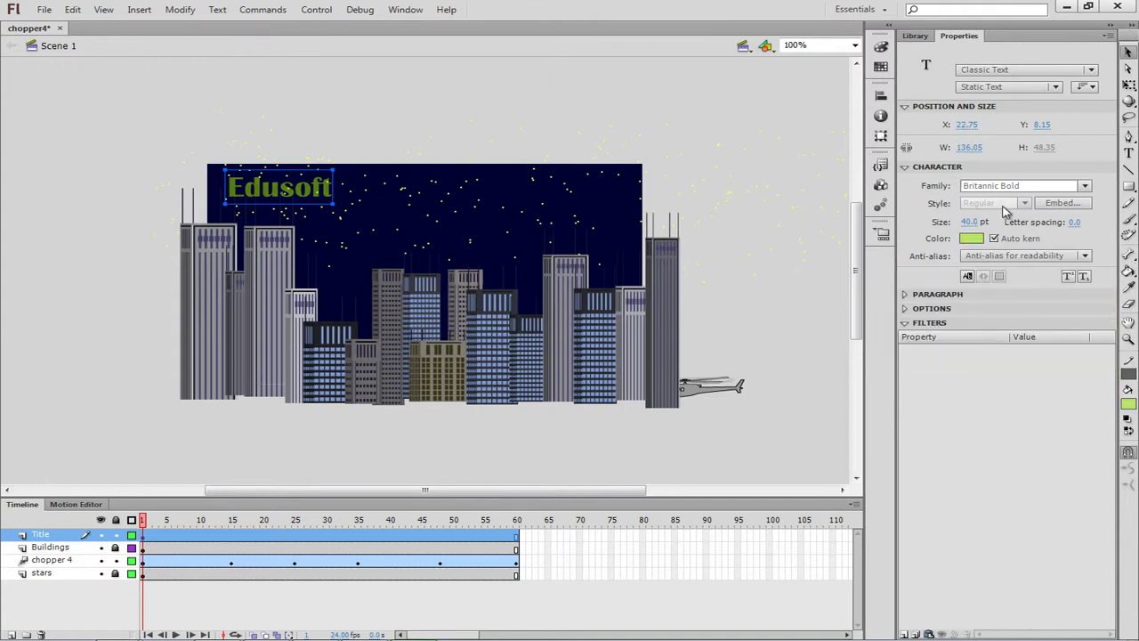
pyautogui.click(979, 238)
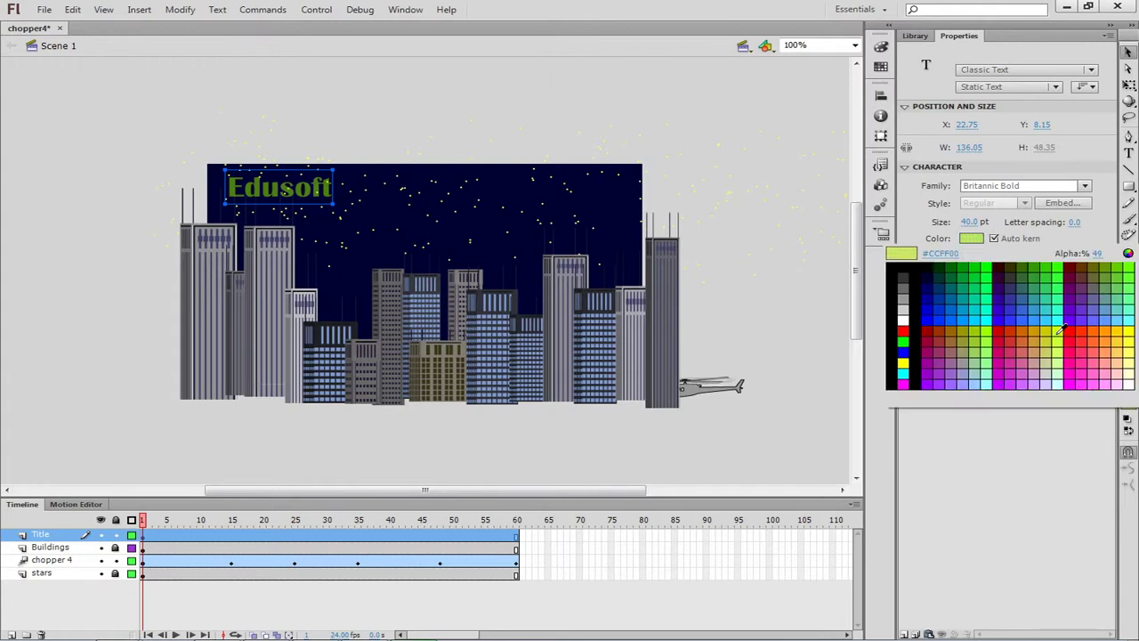
pyautogui.click(988, 335)
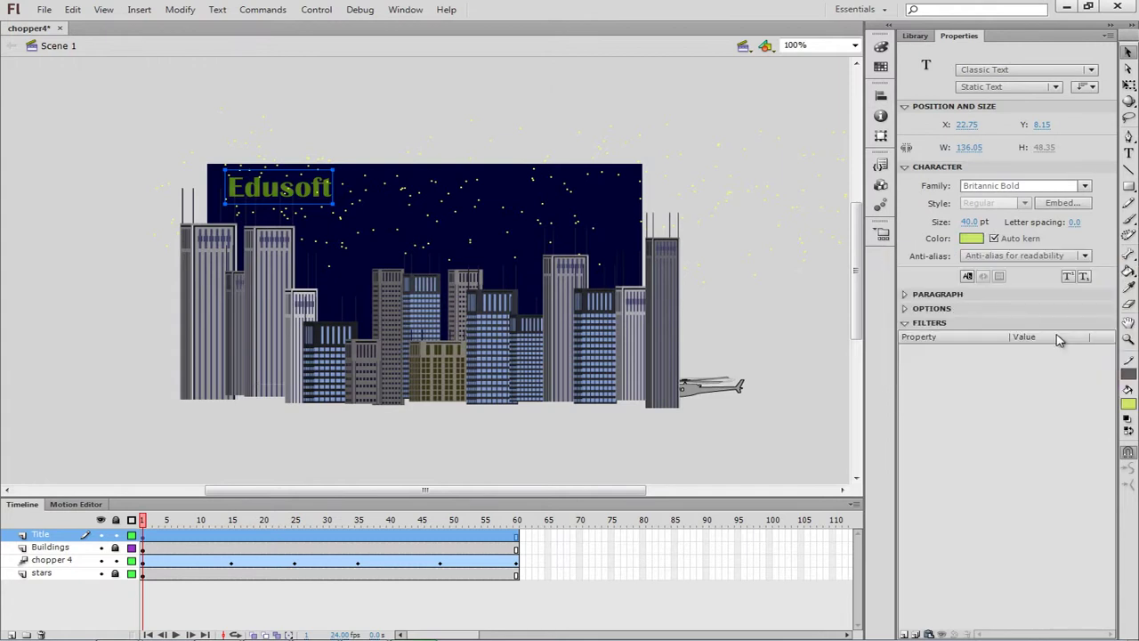
# Change the color of the Edusoft title to yellow #FFFF00
pyautogui.click(977, 240)
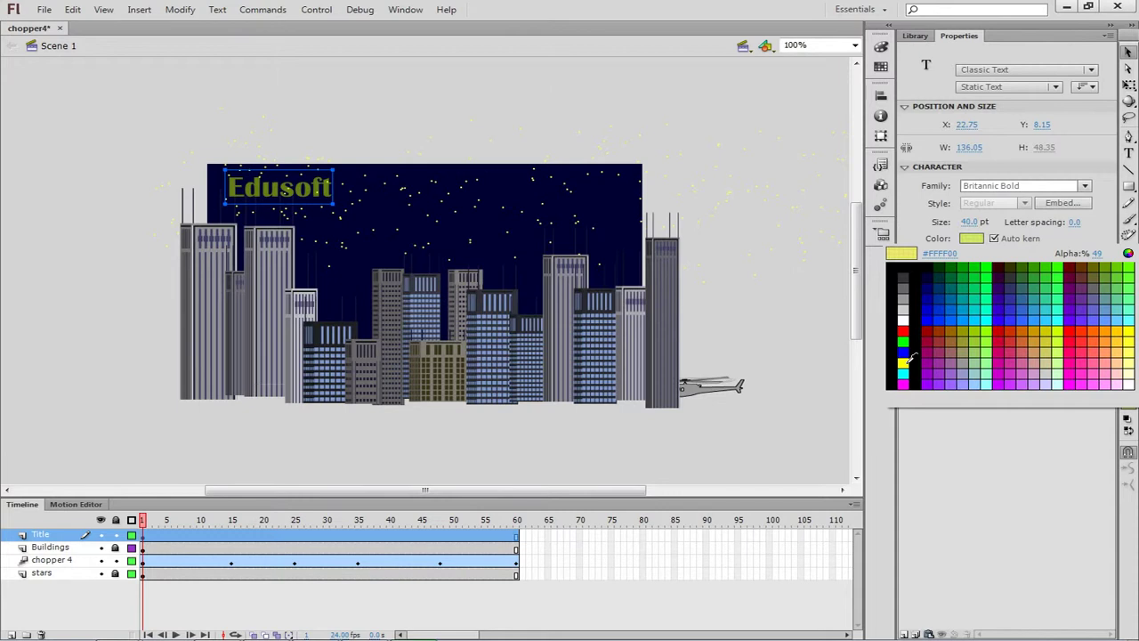
pyautogui.click(905, 361)
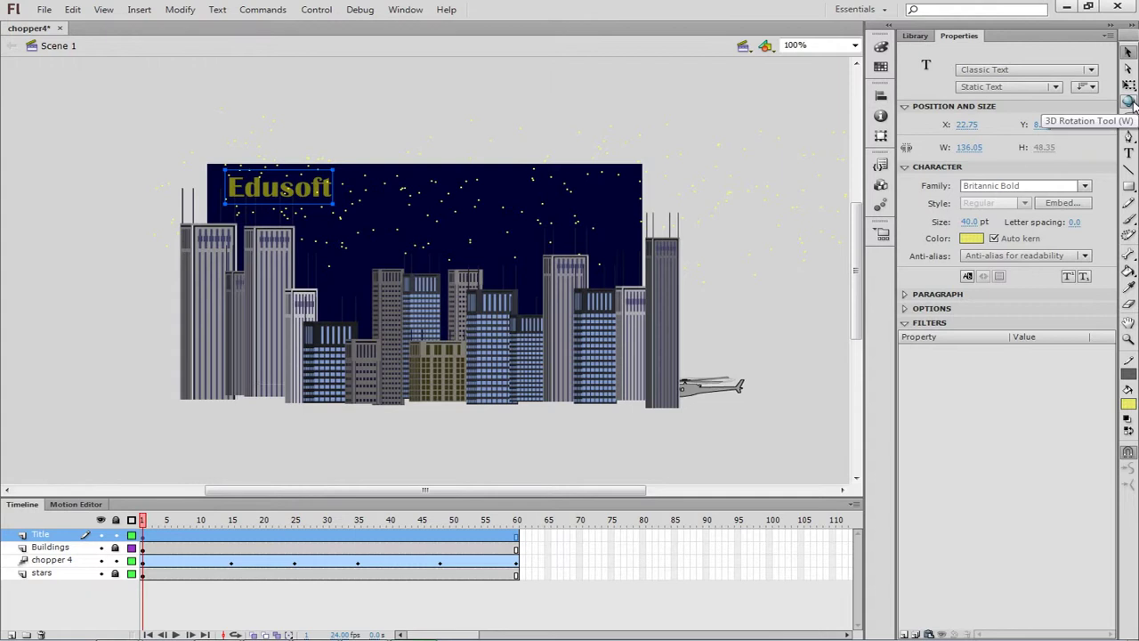
pyautogui.click(1129, 153)
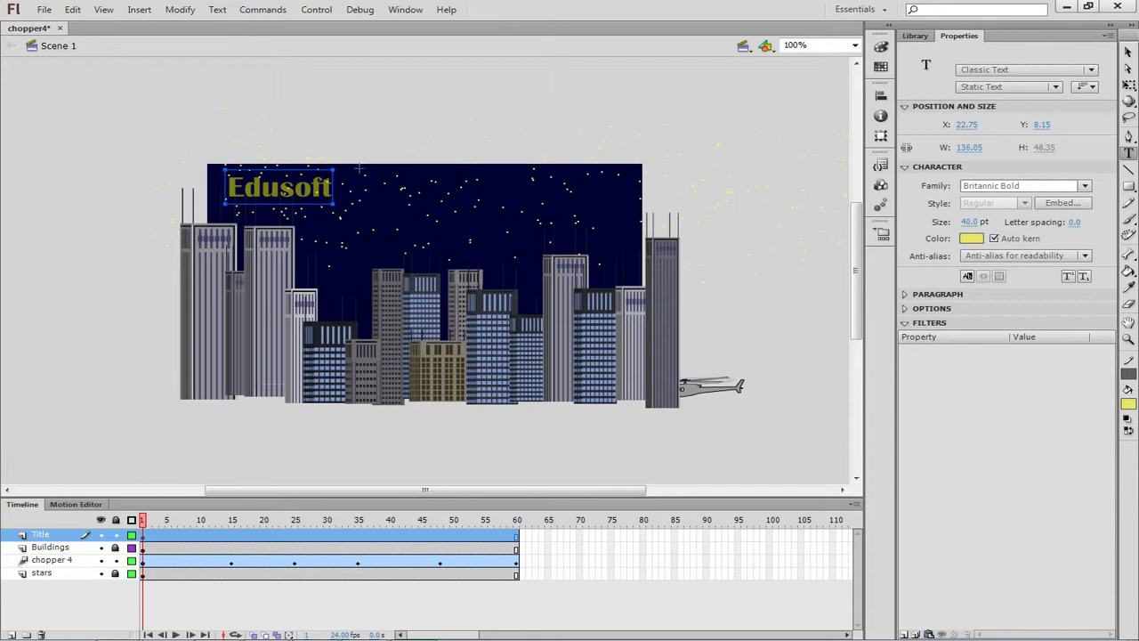
pyautogui.press('Escape')
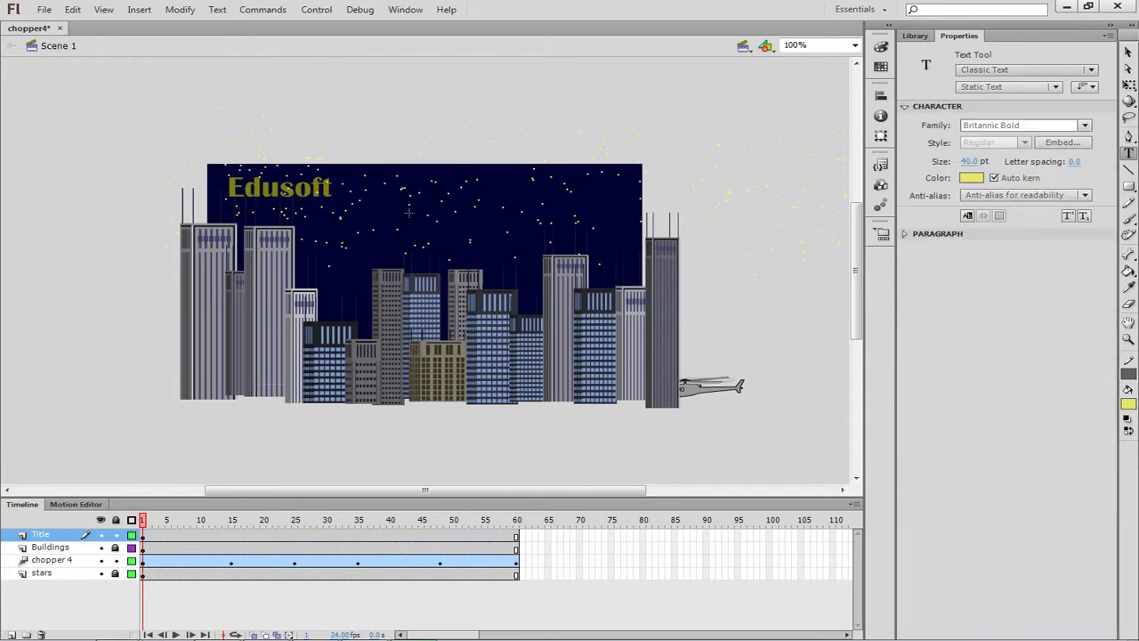
pyautogui.click(236, 205)
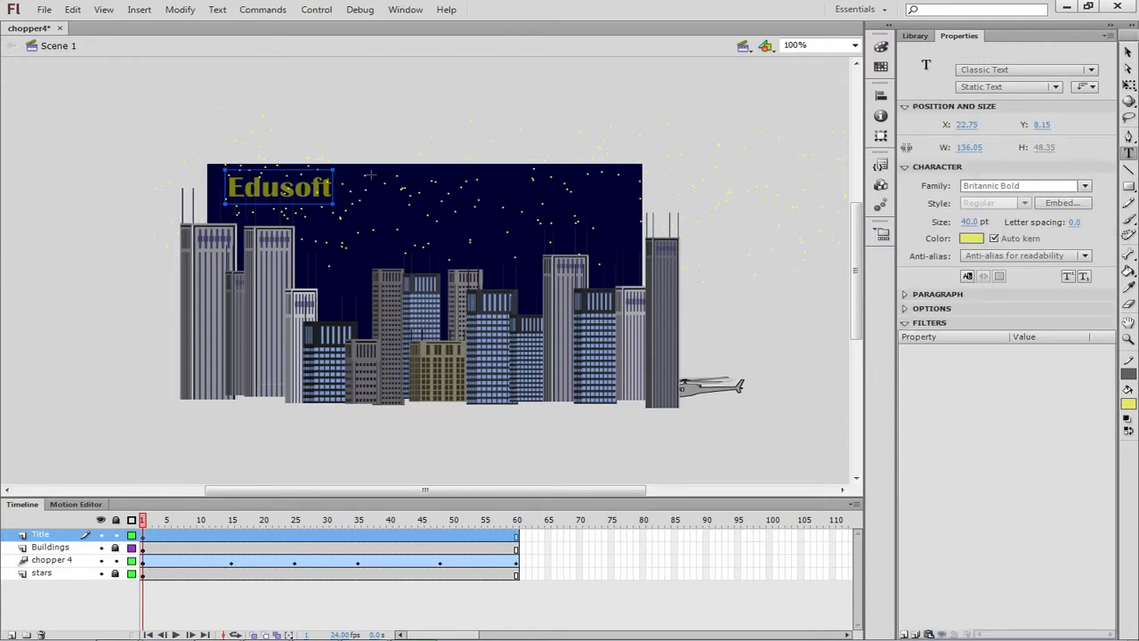
pyautogui.press('Escape')
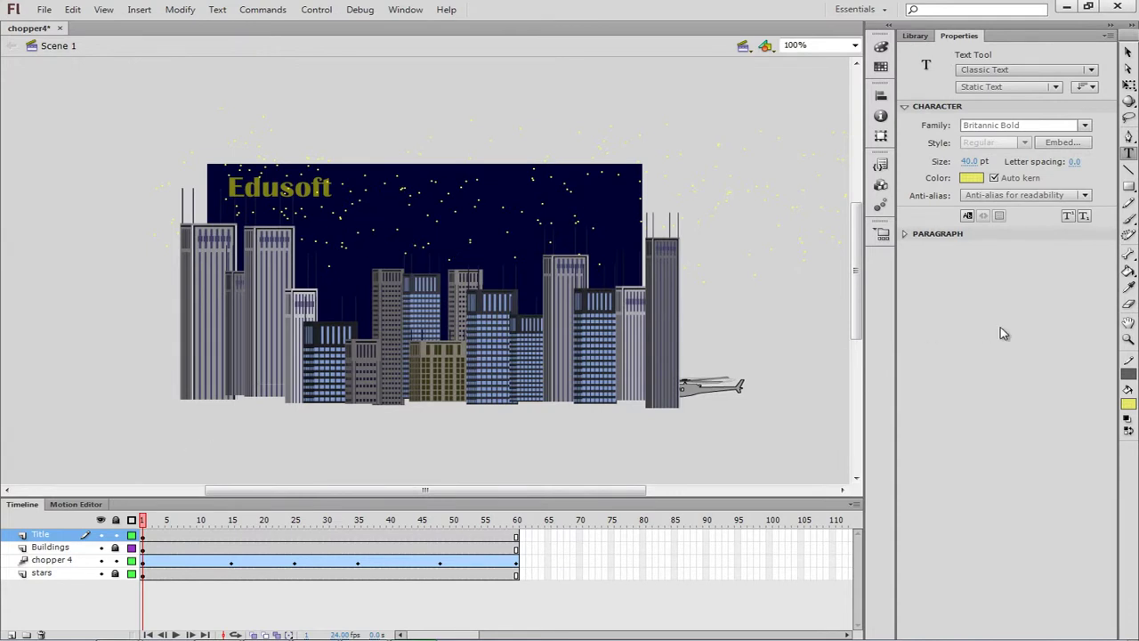
# Add the text "u.com" to the Title layer and place it level with Edusoft in the middle of the night sky
pyautogui.click(1128, 155)
pyautogui.click(396, 172)
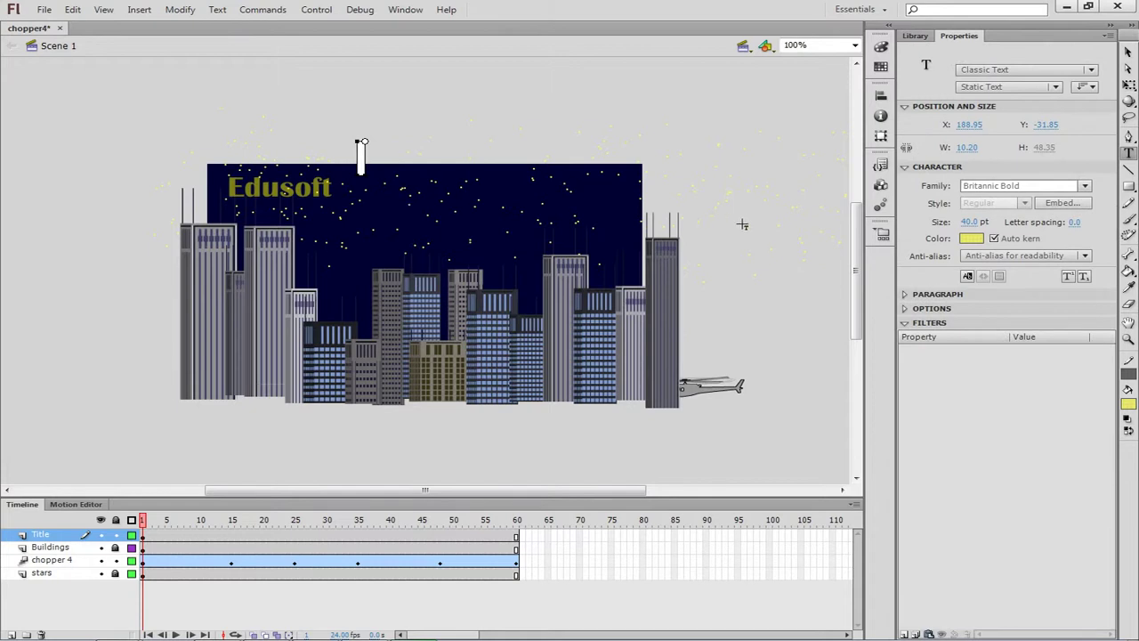
pyautogui.write('u.com')
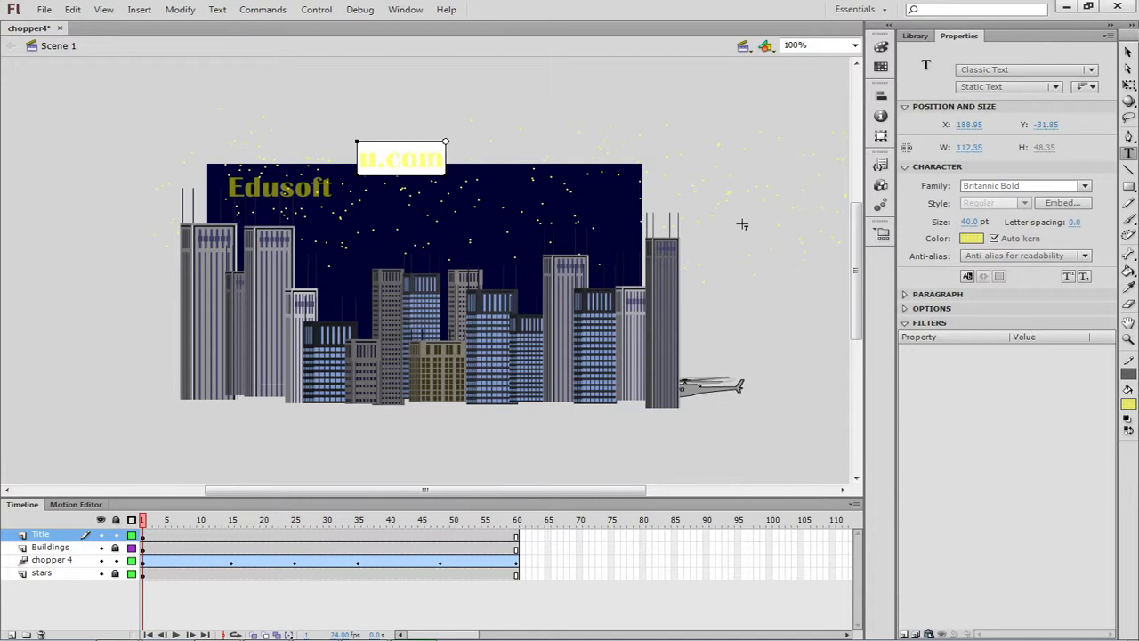
pyautogui.click(1129, 52)
pyautogui.moveTo(383, 150); pyautogui.dragTo(412, 187)
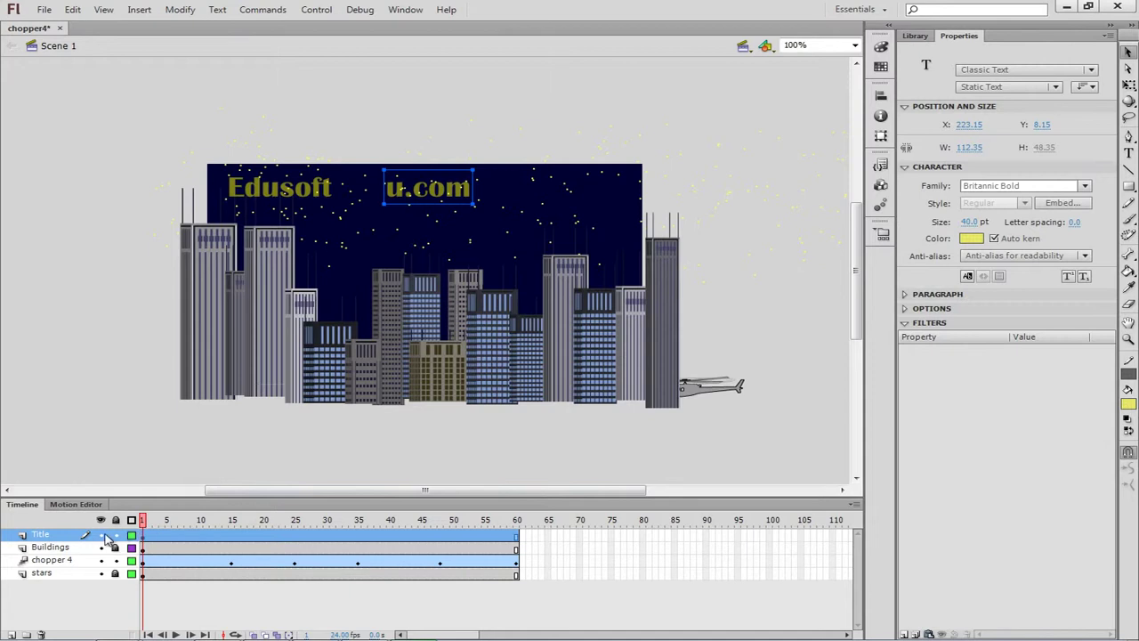
# Add a new layer above the Title layer and name it "logo"
pyautogui.click(12, 634)
pyautogui.click(49, 535)
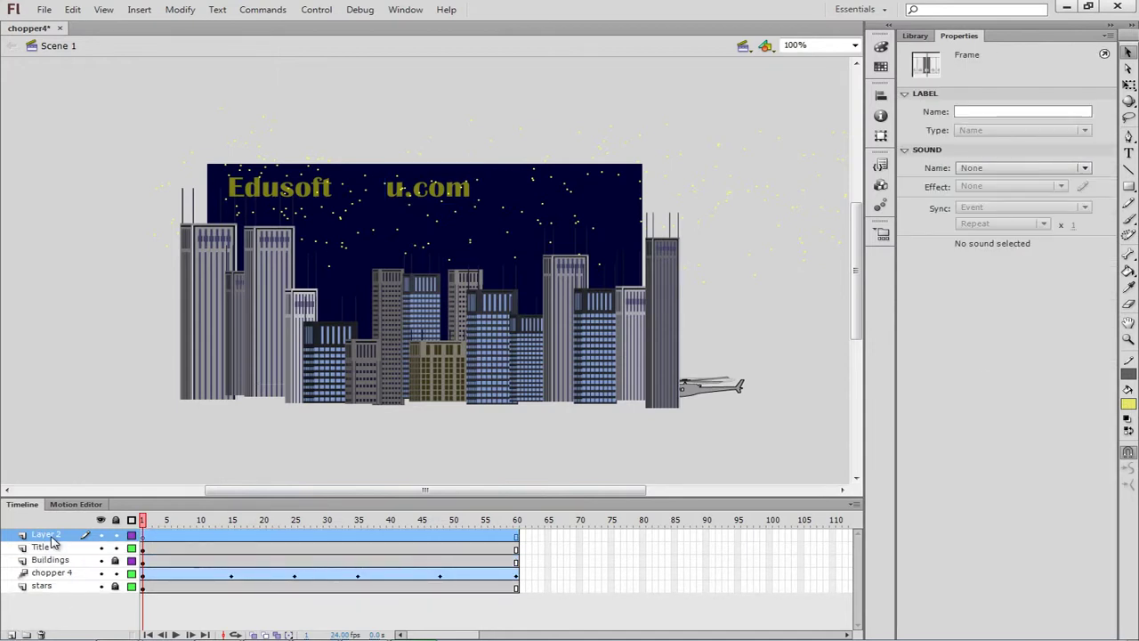
pyautogui.doubleClick(49, 535)
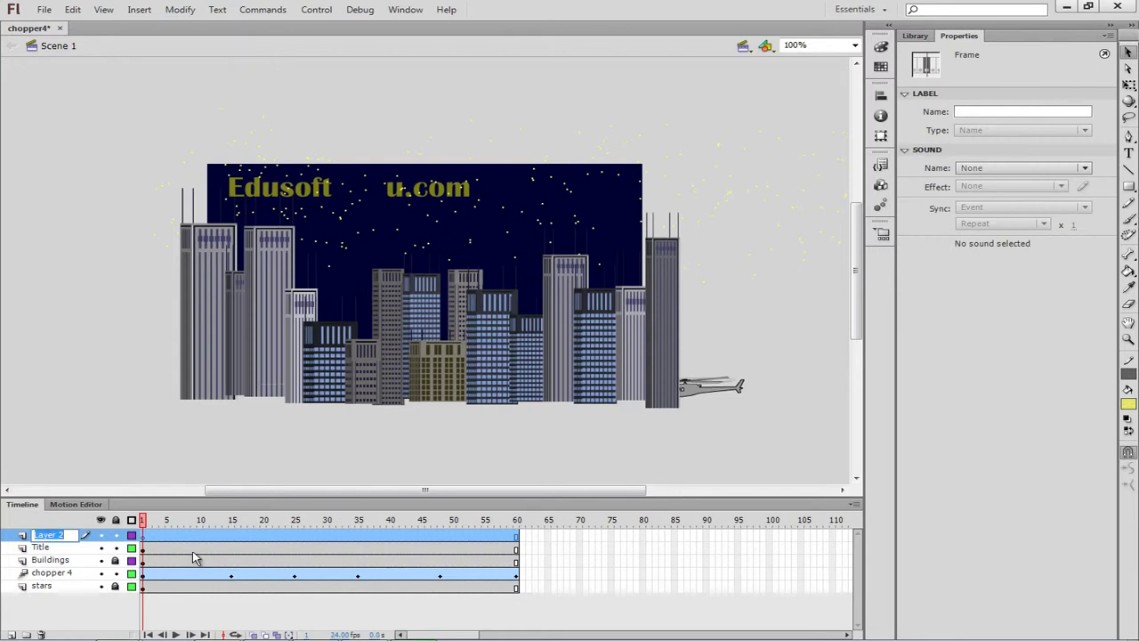
pyautogui.write('f')
pyautogui.press('Return')
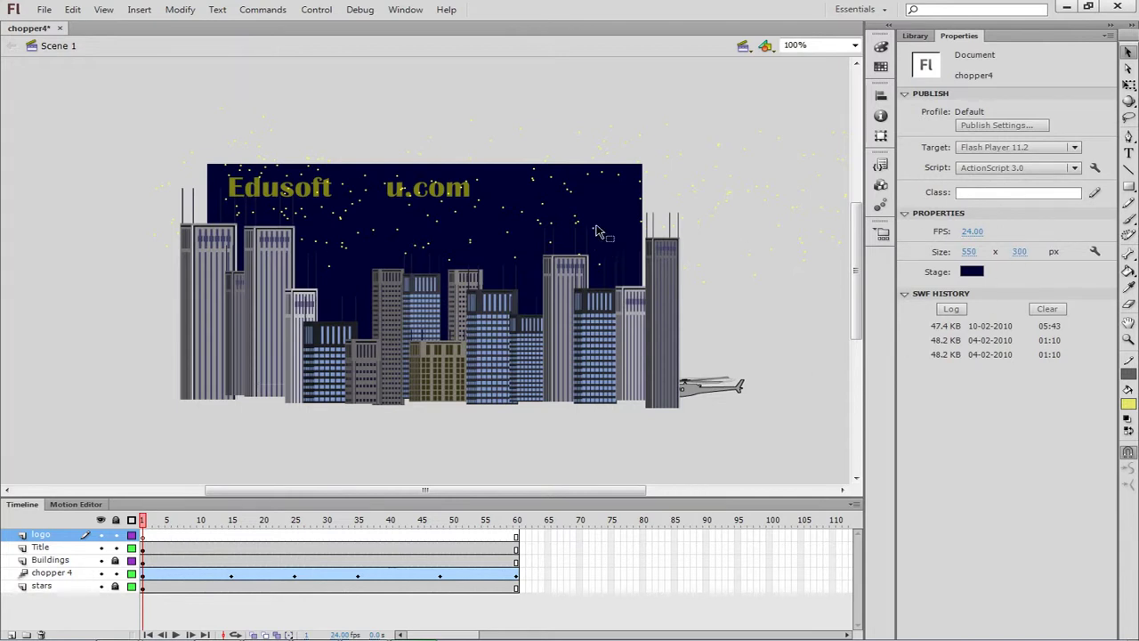
# Add the text "4" on the logo layer above the stage
pyautogui.click(1128, 153)
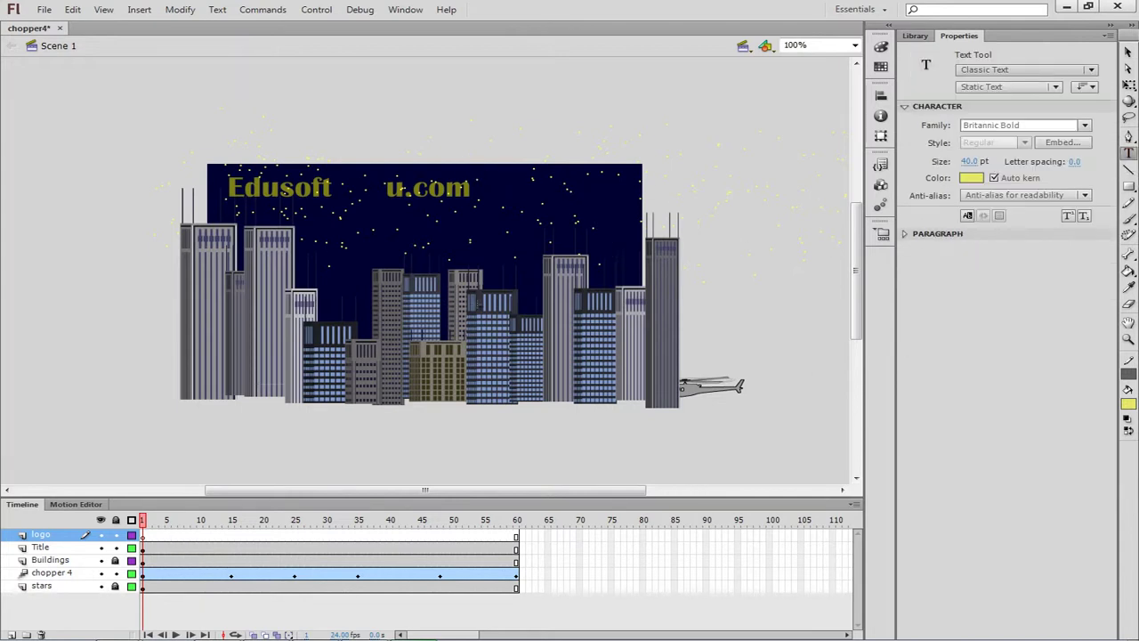
pyautogui.click(334, 154)
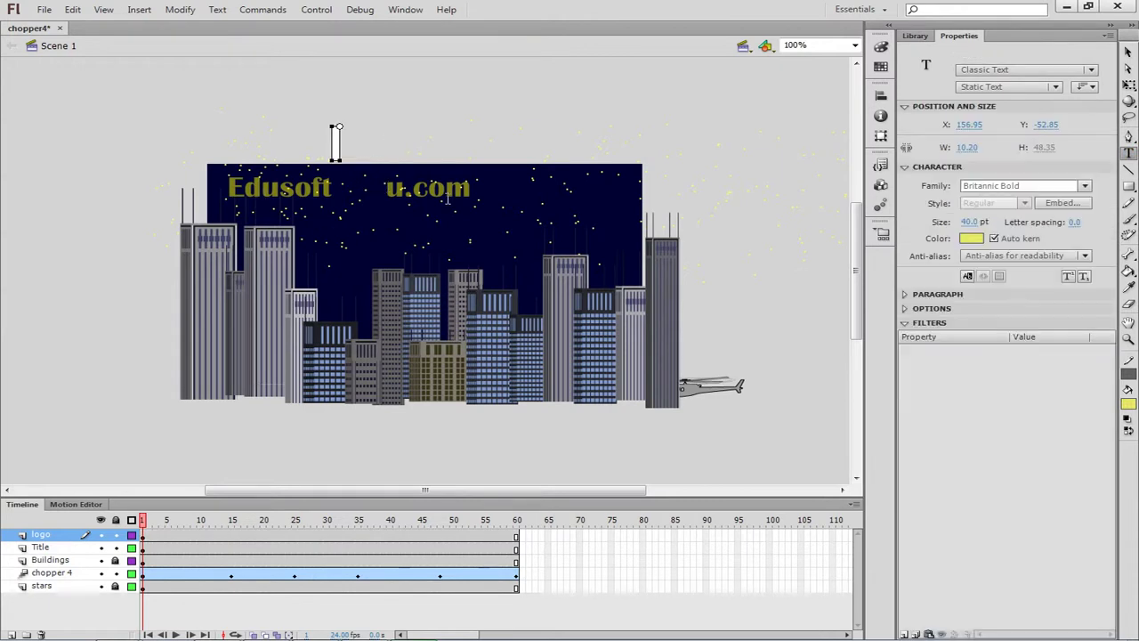
pyautogui.write('4')
pyautogui.click(973, 223)
pyautogui.click(1127, 52)
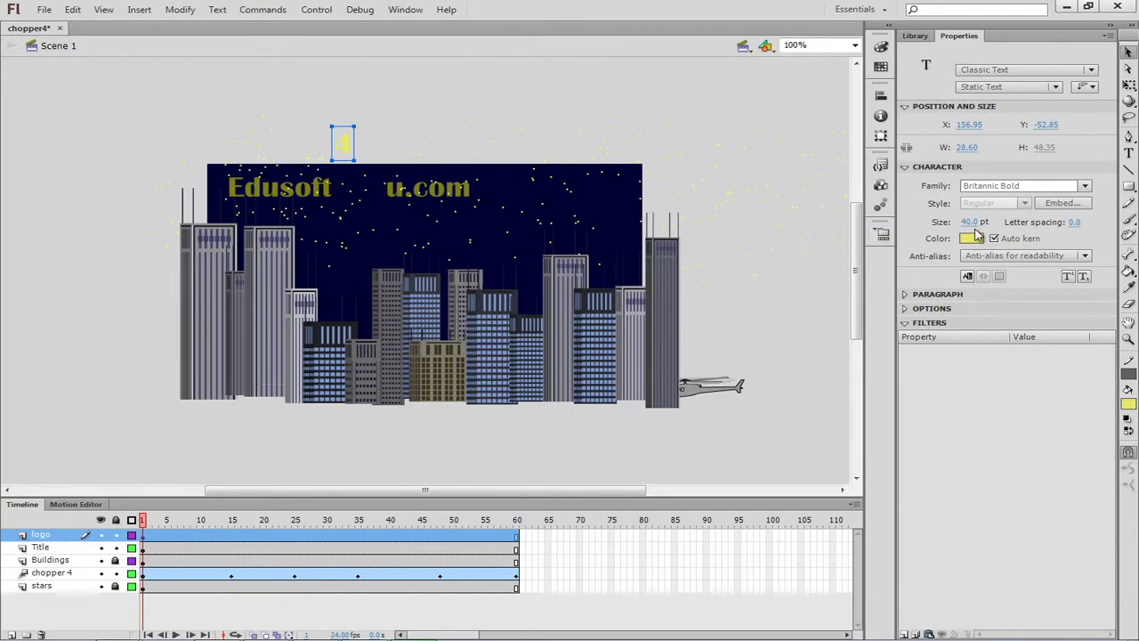
# Enlarge the "4" to 66 pt and move it into the upper-right part of the night sky
pyautogui.moveTo(969, 222); pyautogui.dragTo(990, 221)
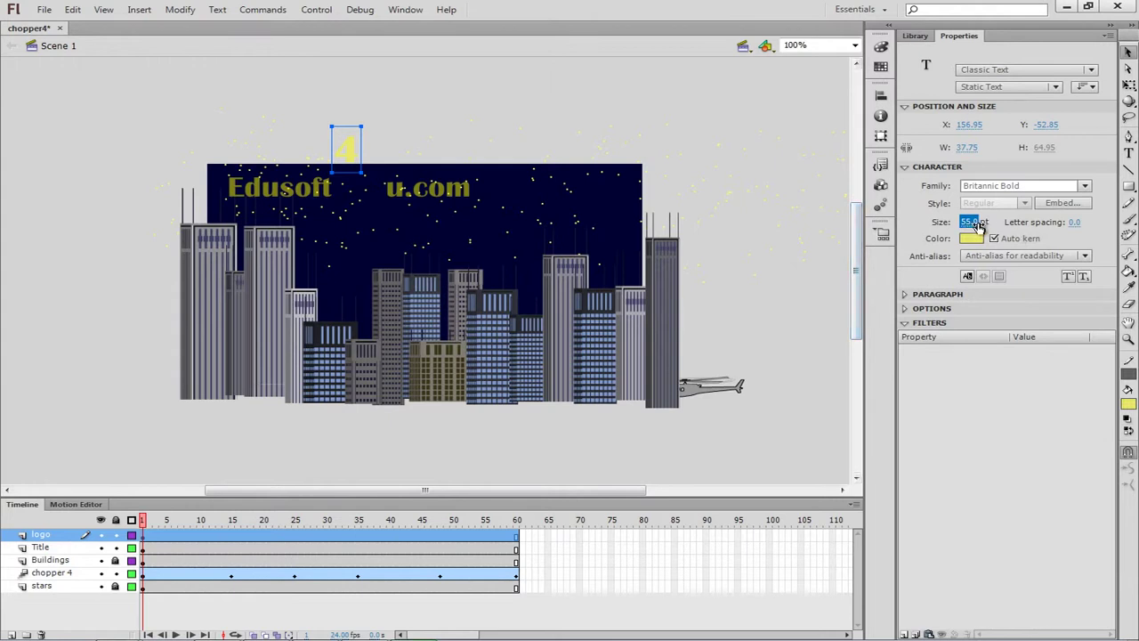
pyautogui.moveTo(979, 221); pyautogui.dragTo(987, 223)
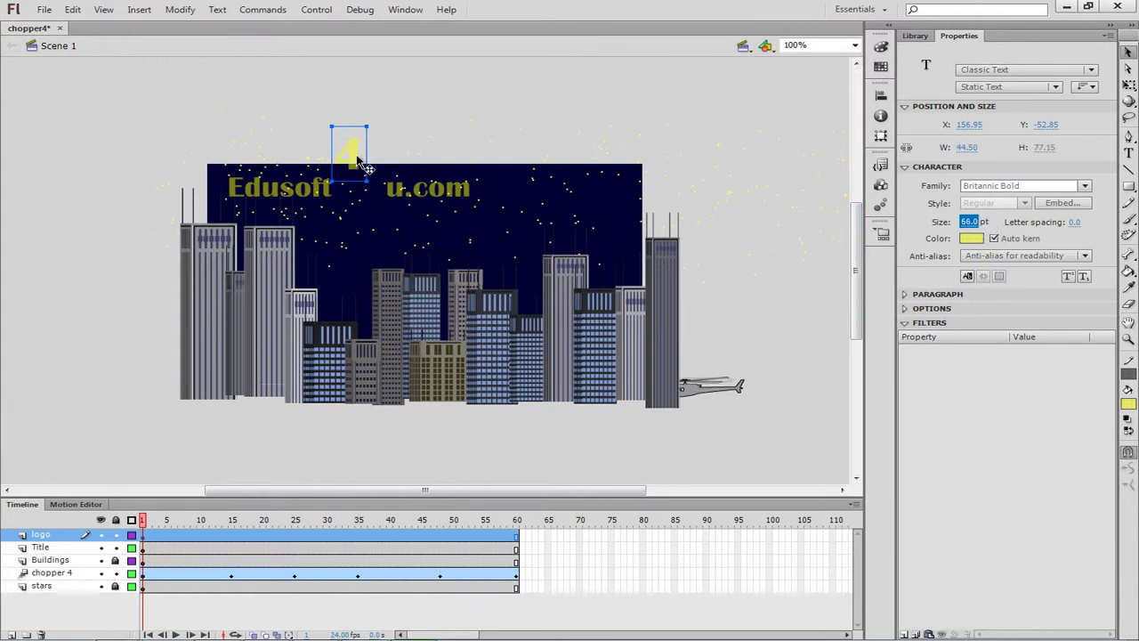
pyautogui.moveTo(359, 158); pyautogui.dragTo(578, 199)
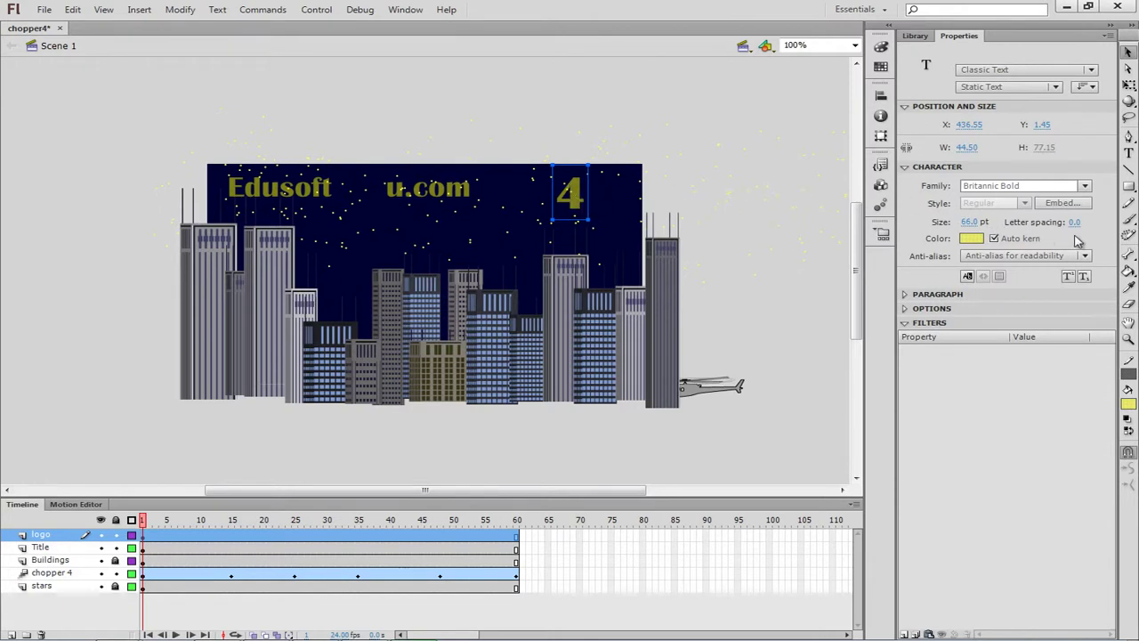
# Draw a yellow-filled circle about 87 px across above the "4" with the Oval tool
pyautogui.click(1134, 194)
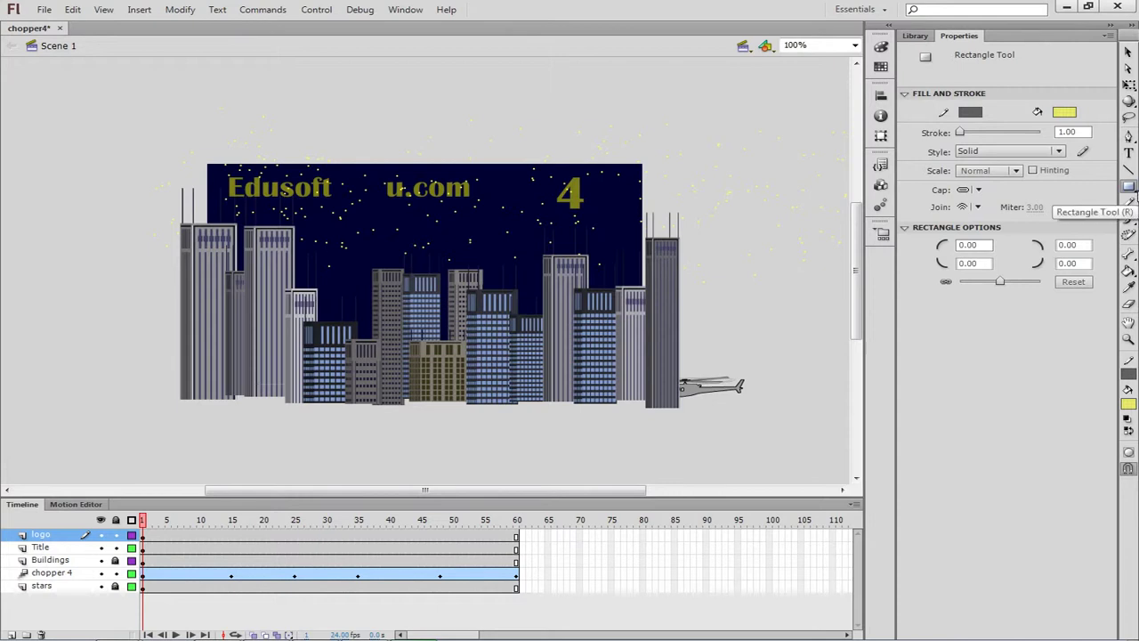
pyautogui.click(1134, 192)
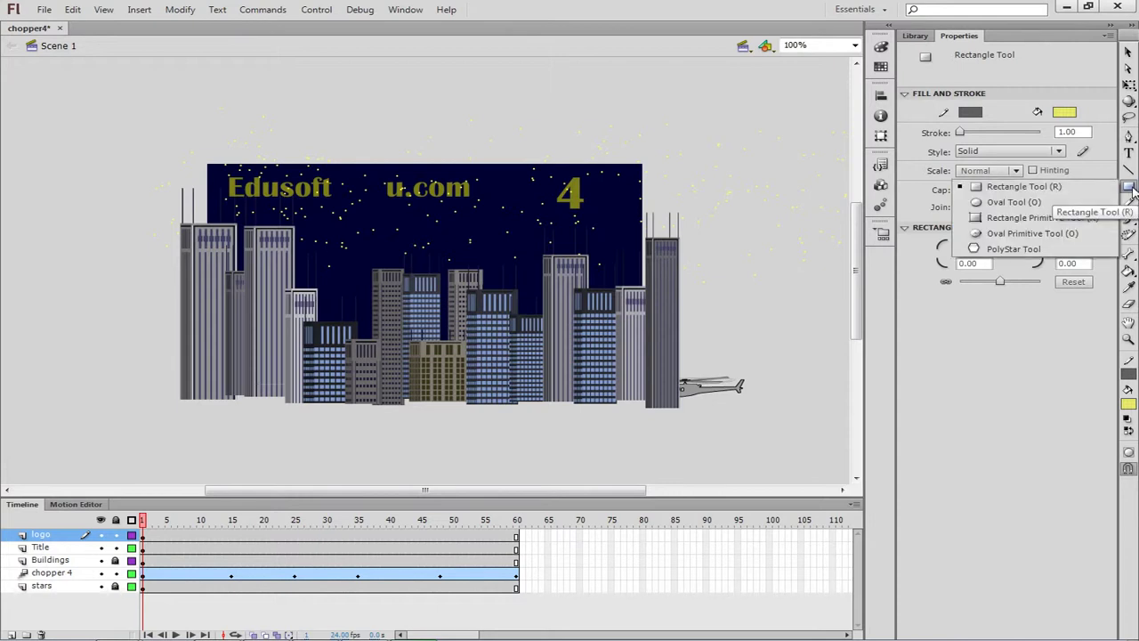
pyautogui.click(1000, 204)
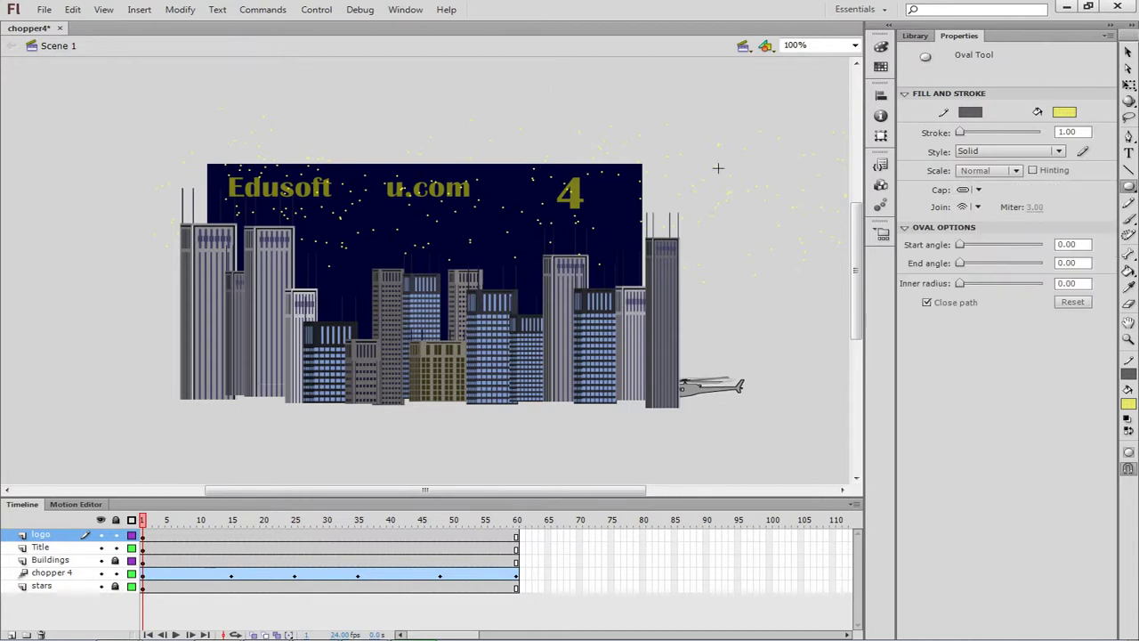
pyautogui.moveTo(546, 109); pyautogui.dragTo(617, 173)
pyautogui.moveTo(618, 173); pyautogui.dragTo(615, 171)
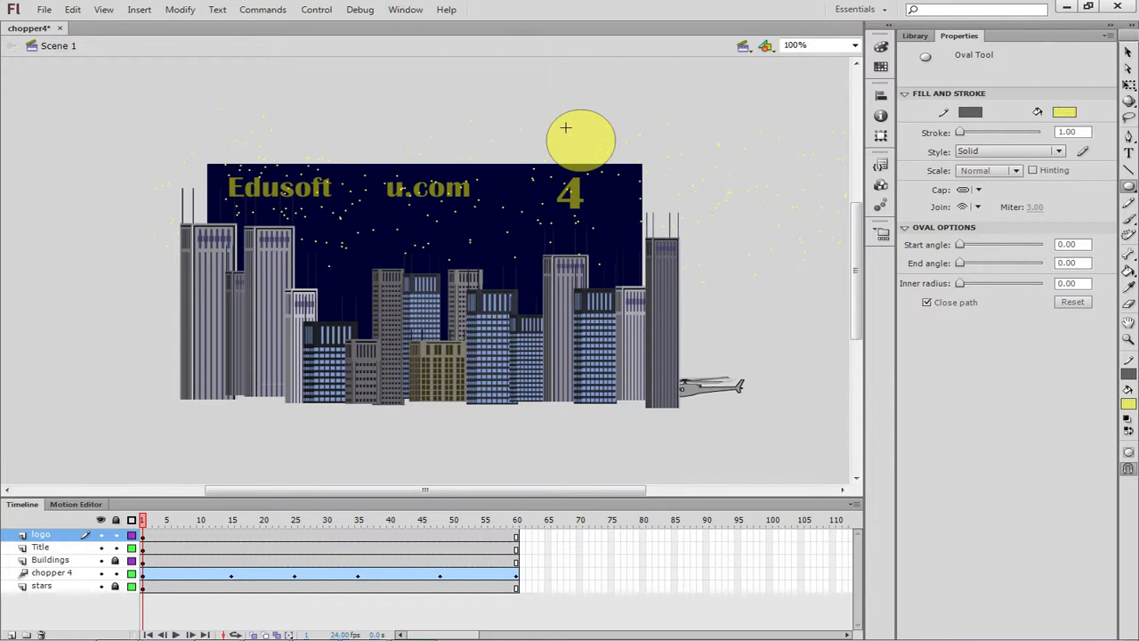
# Draw a smaller concentric circle about 62 px across inside the yellow circle
pyautogui.moveTo(563, 125); pyautogui.dragTo(606, 162)
pyautogui.hotkey('ctrl', 'z')
pyautogui.moveTo(559, 125); pyautogui.dragTo(603, 162)
pyautogui.moveTo(603, 163); pyautogui.dragTo(608, 163)
pyautogui.moveTo(607, 163); pyautogui.dragTo(605, 164)
# Delete the fill of the inner circle to leave a ring
pyautogui.click(1128, 52)
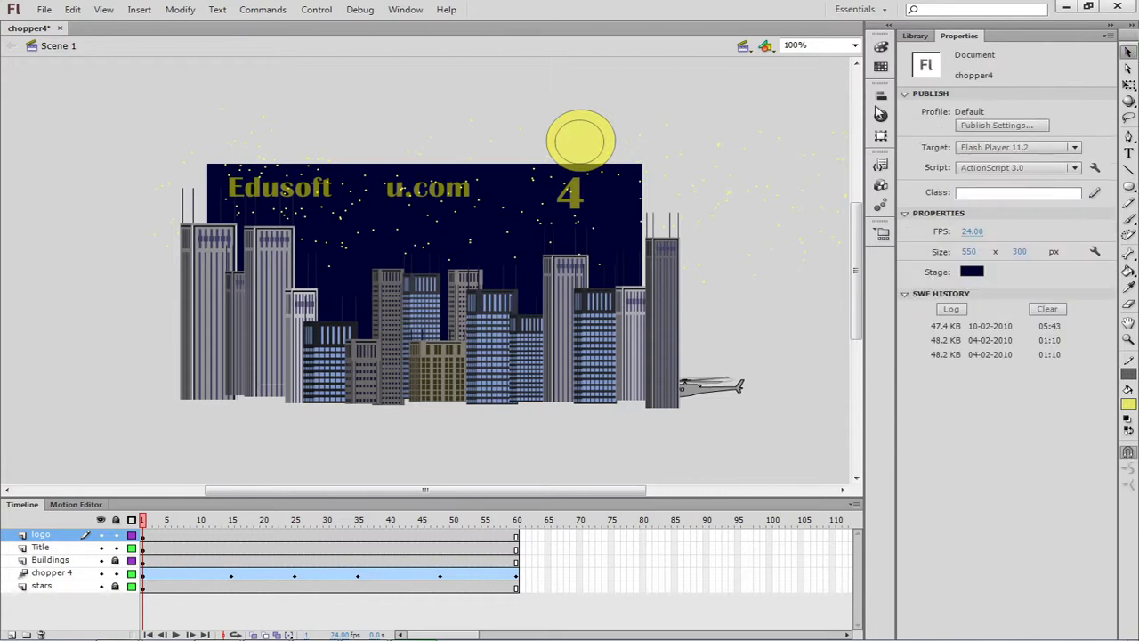
pyautogui.click(596, 147)
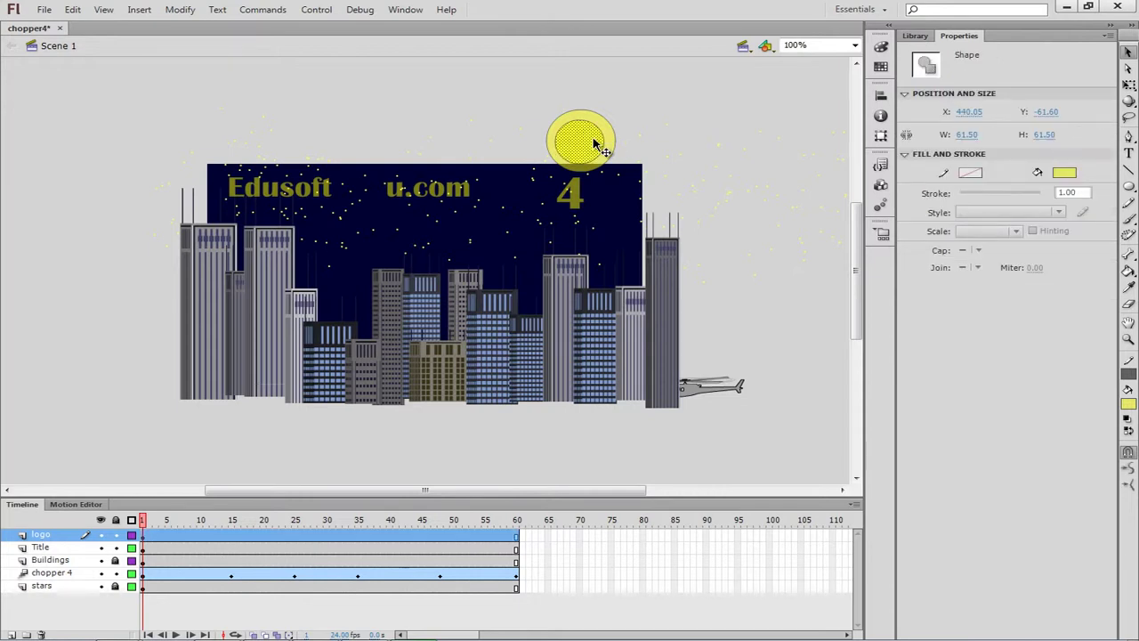
pyautogui.press('Delete')
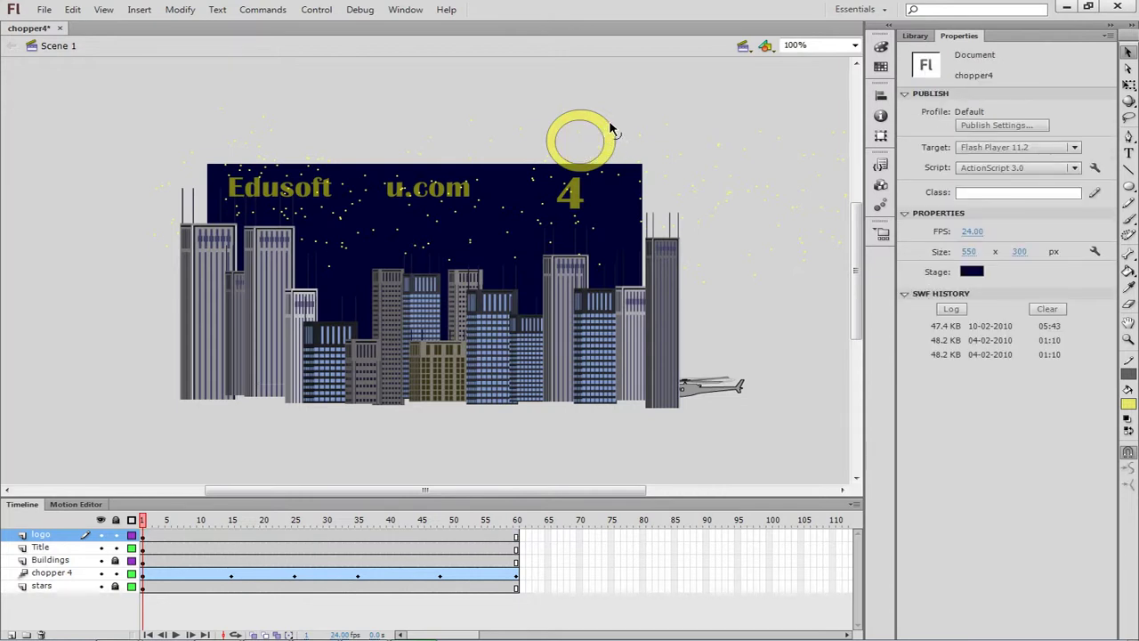
# Remove the inner and outer outlines of the yellow ring
pyautogui.click(611, 130)
pyautogui.click(610, 140)
pyautogui.click(602, 138)
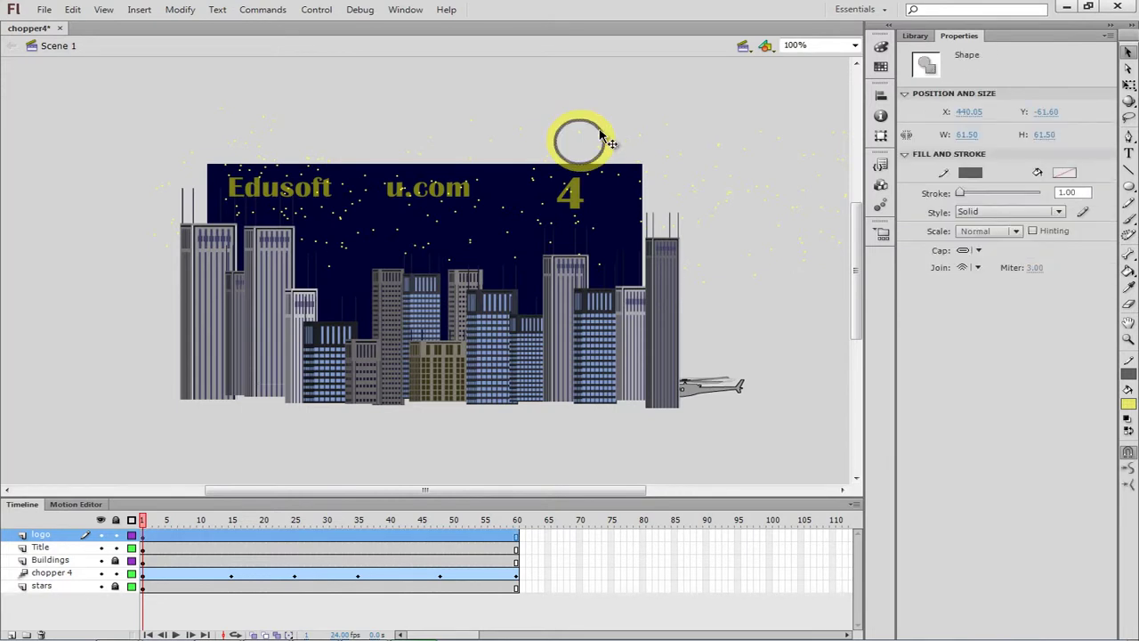
pyautogui.click(604, 138)
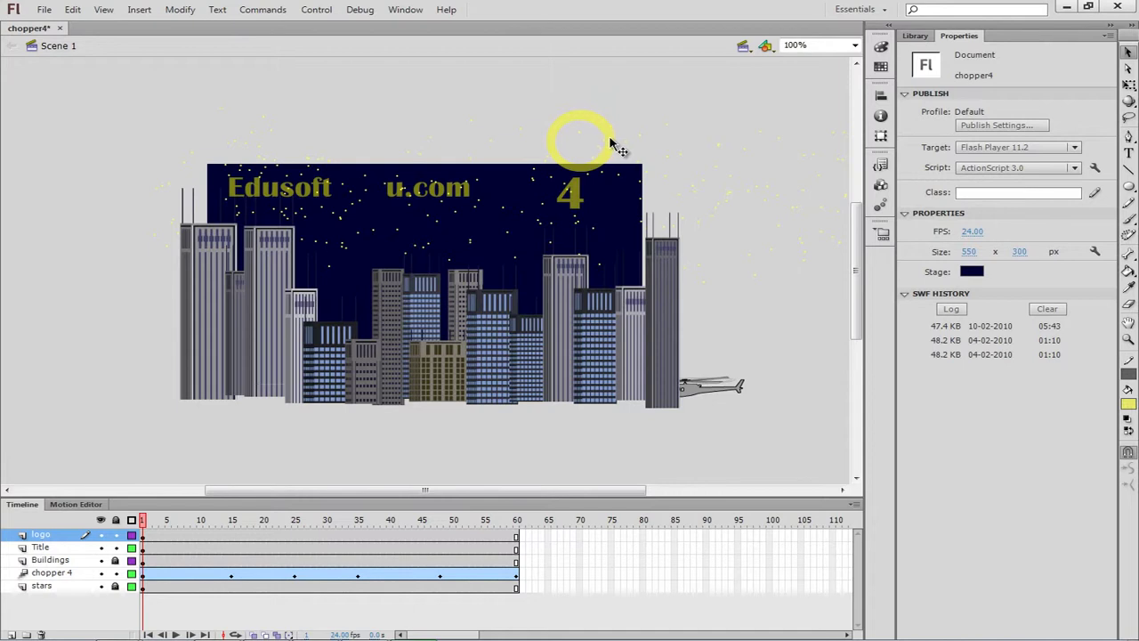
# Move the yellow ring down so it encircles the "4" in the night sky
pyautogui.click(607, 135)
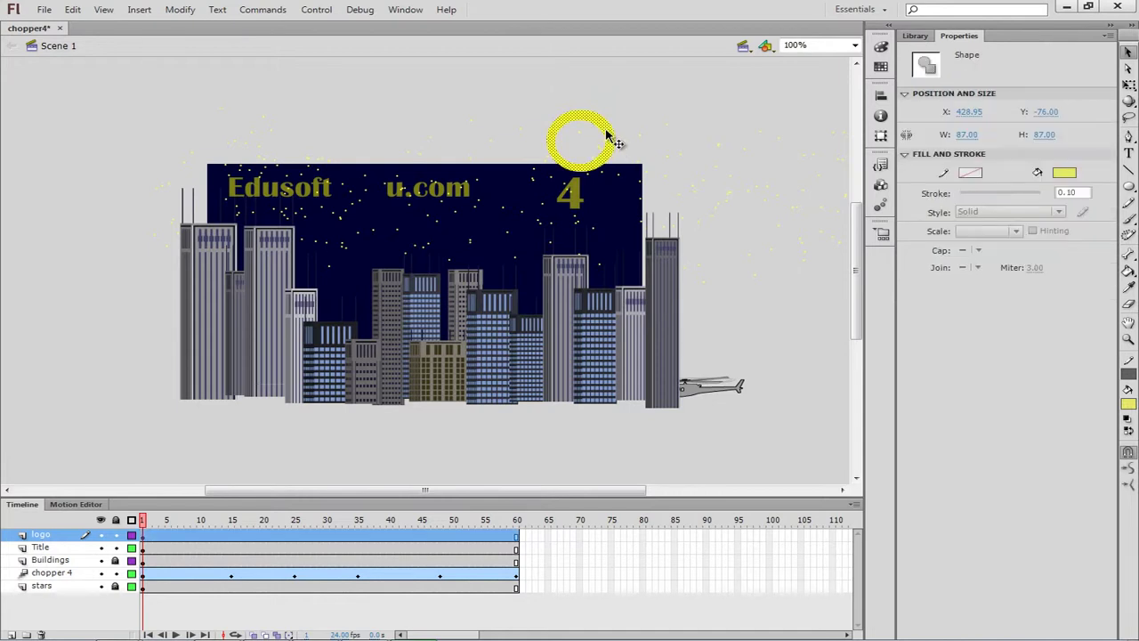
pyautogui.moveTo(607, 135); pyautogui.dragTo(603, 191)
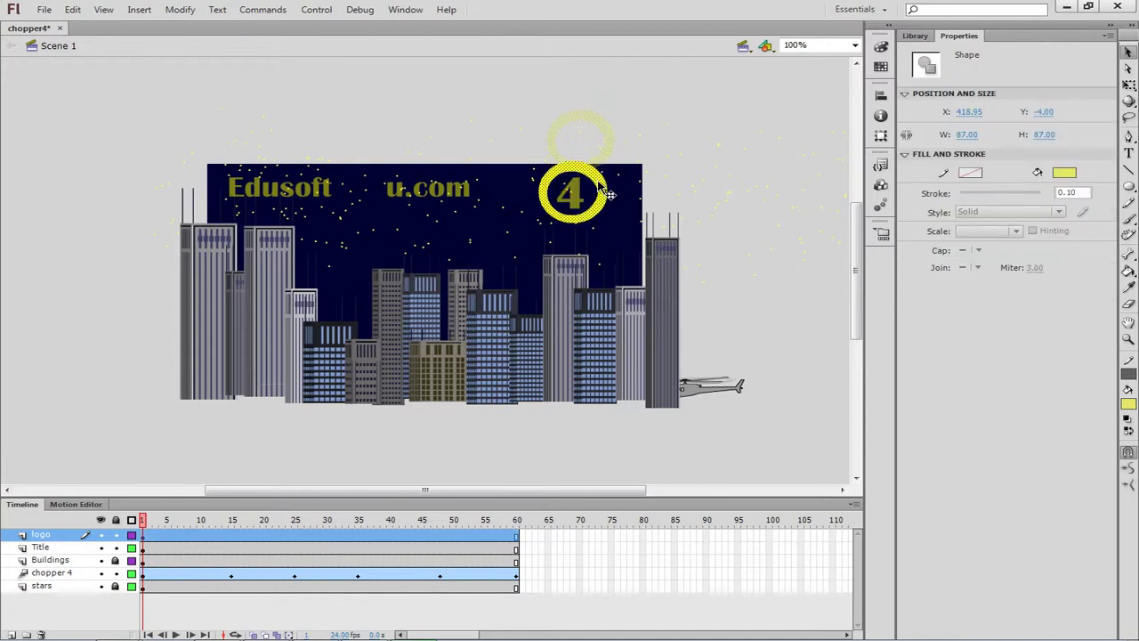
# Stretch the "4" text to about 83 px wide and 86 px high so it fills the ring
pyautogui.click(577, 196)
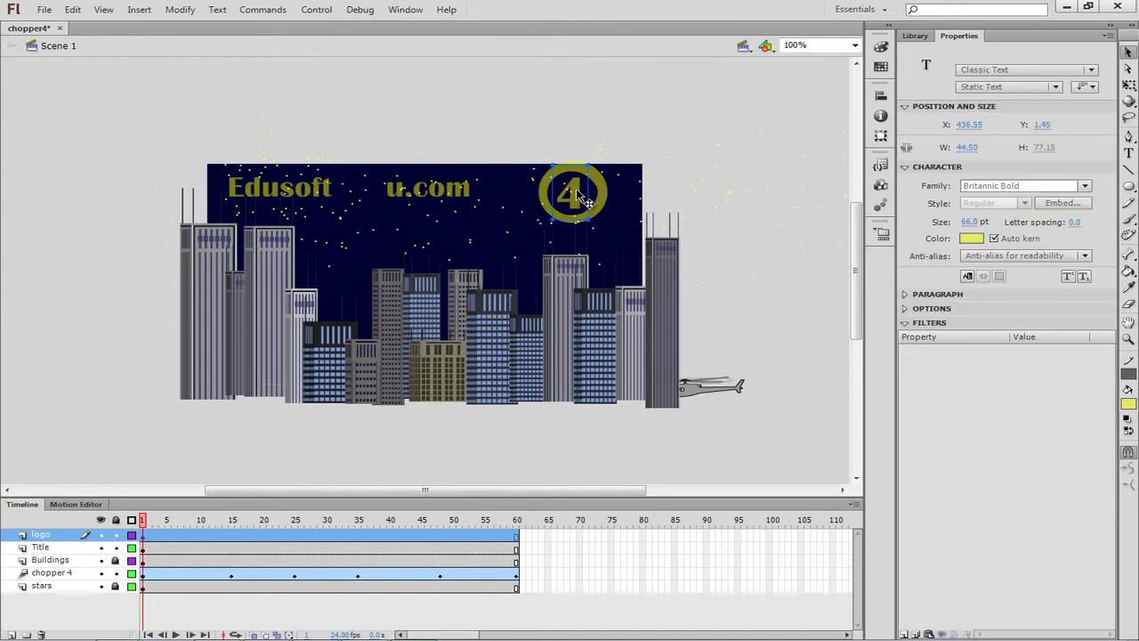
pyautogui.doubleClick(577, 196)
pyautogui.moveTo(592, 164); pyautogui.dragTo(594, 165)
pyautogui.press('Escape')
pyautogui.click(1130, 85)
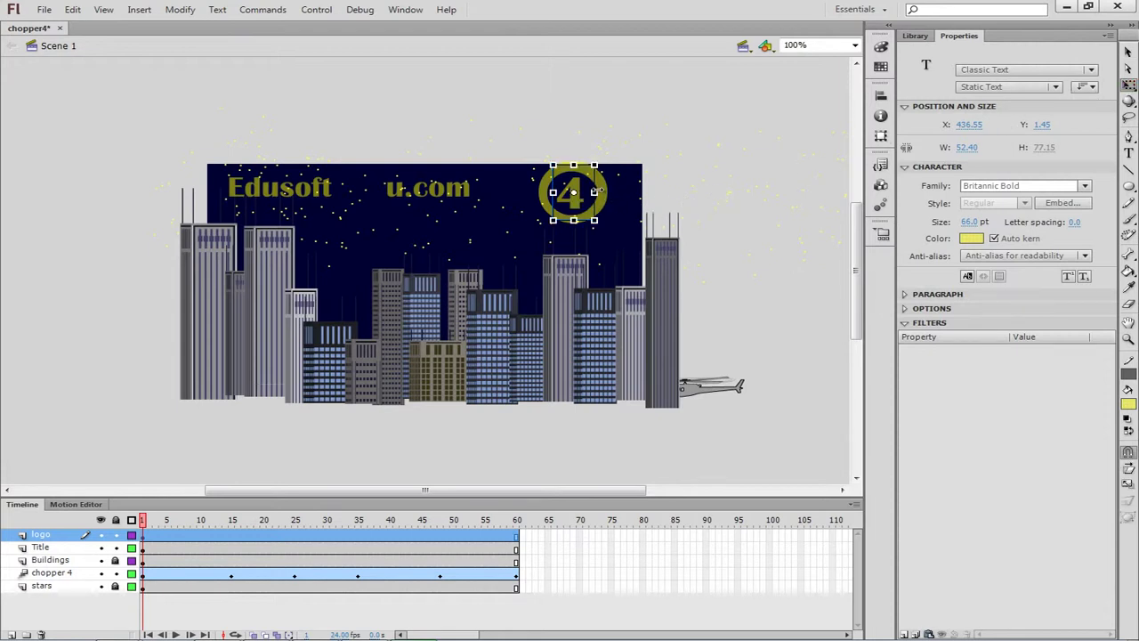
pyautogui.moveTo(601, 190); pyautogui.dragTo(544, 196)
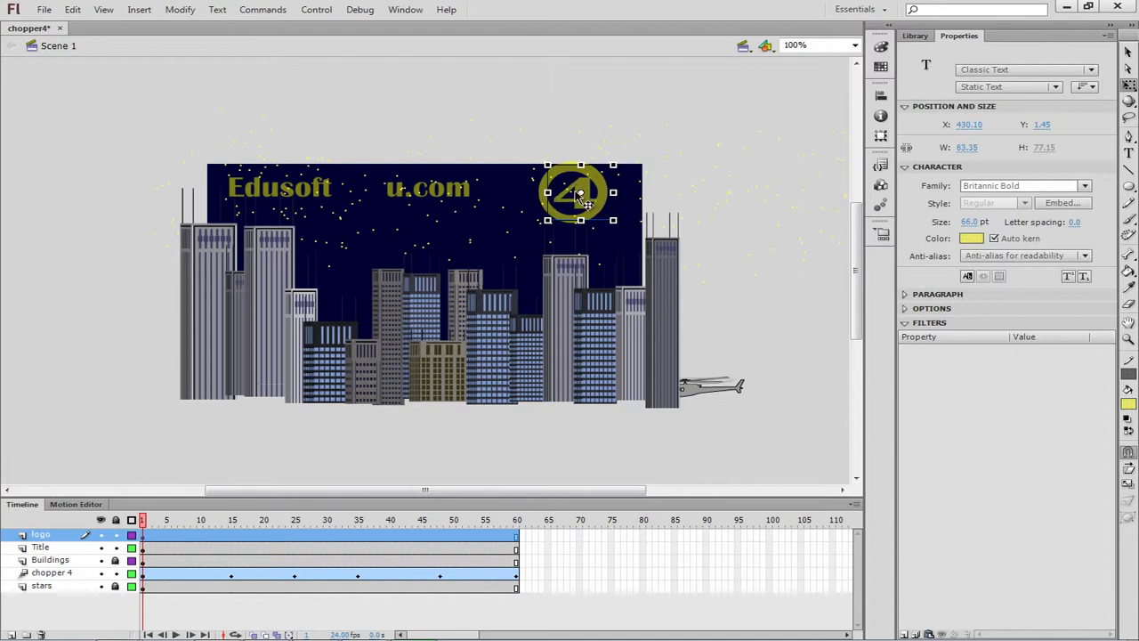
pyautogui.moveTo(580, 164); pyautogui.dragTo(580, 162)
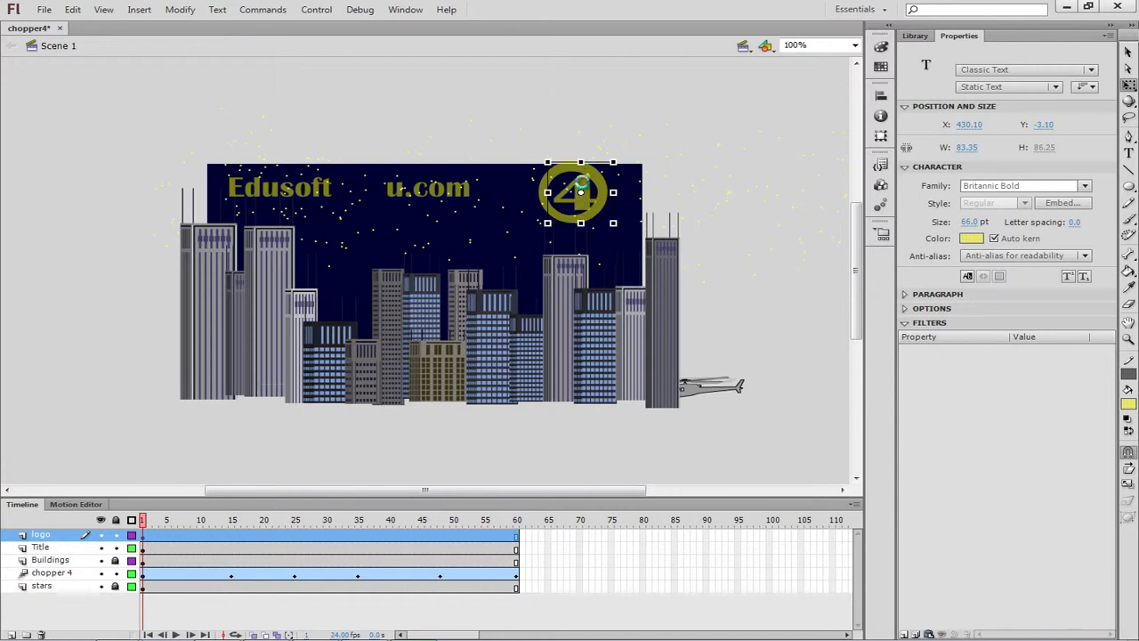
# Fine-tune the horizontal position of the "4" in the ring and break it apart into a shape
pyautogui.press('Left')
pyautogui.press('Left')
pyautogui.press('Right')
pyautogui.press('Right')
pyautogui.click(181, 10)
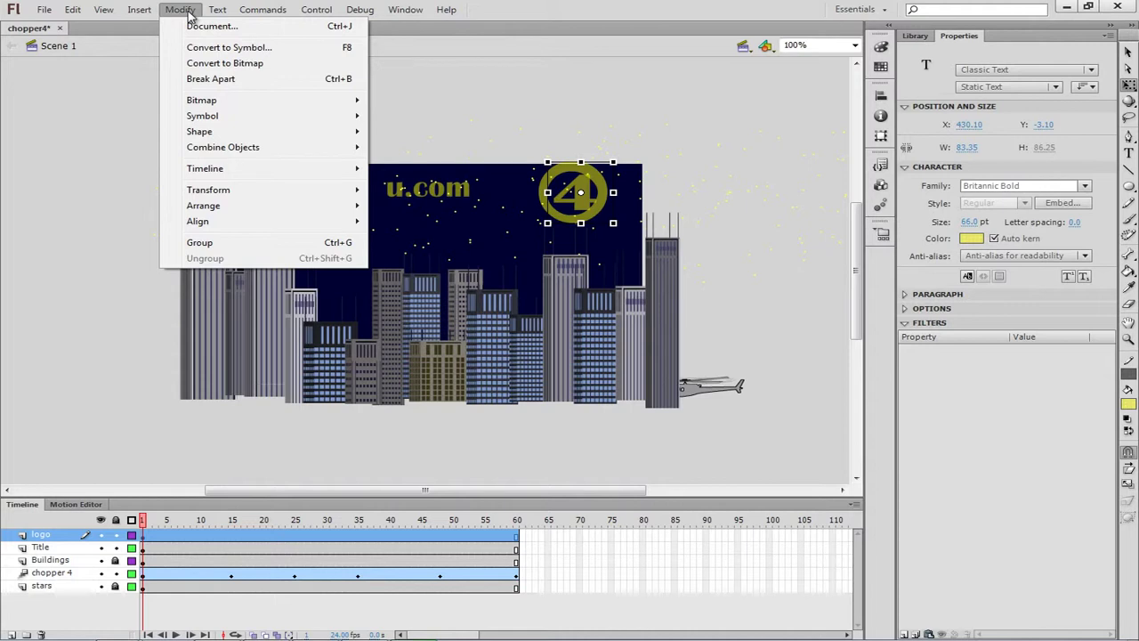
pyautogui.click(213, 83)
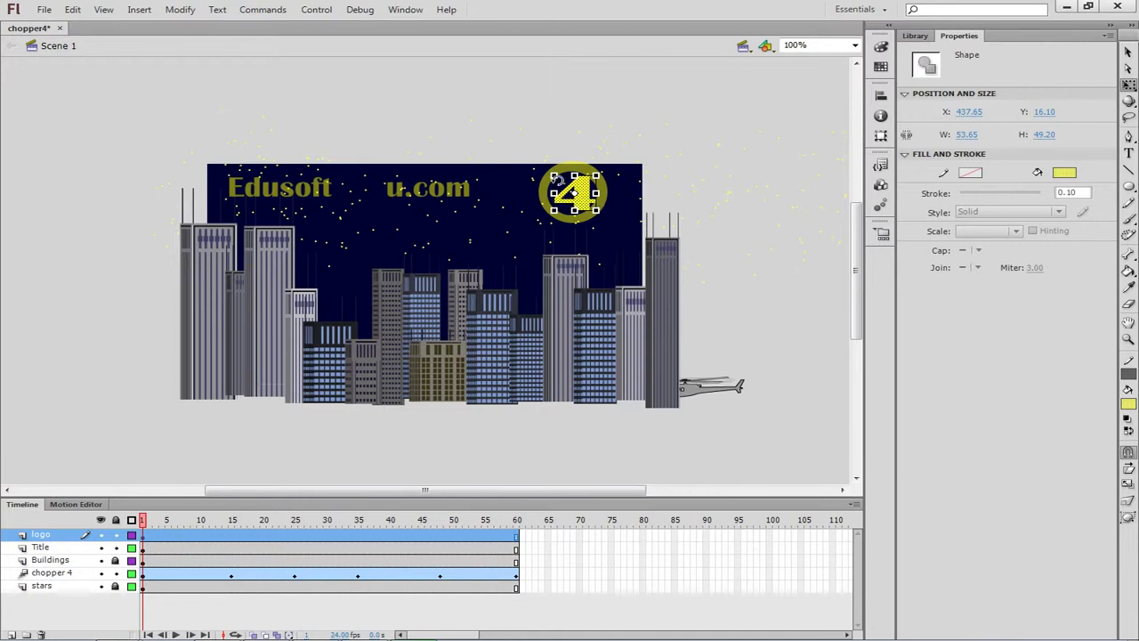
# Enlarge the "4" shape to about 62 px wide and 54 px high so it meets the ring
pyautogui.moveTo(551, 174); pyautogui.dragTo(550, 176)
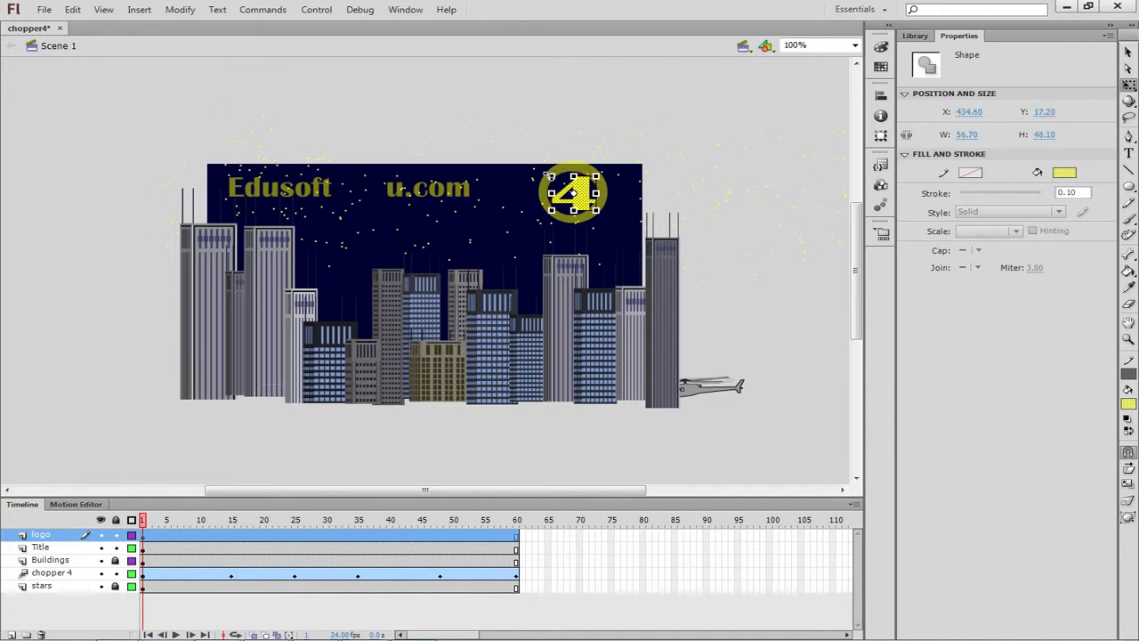
pyautogui.moveTo(549, 175); pyautogui.dragTo(545, 169)
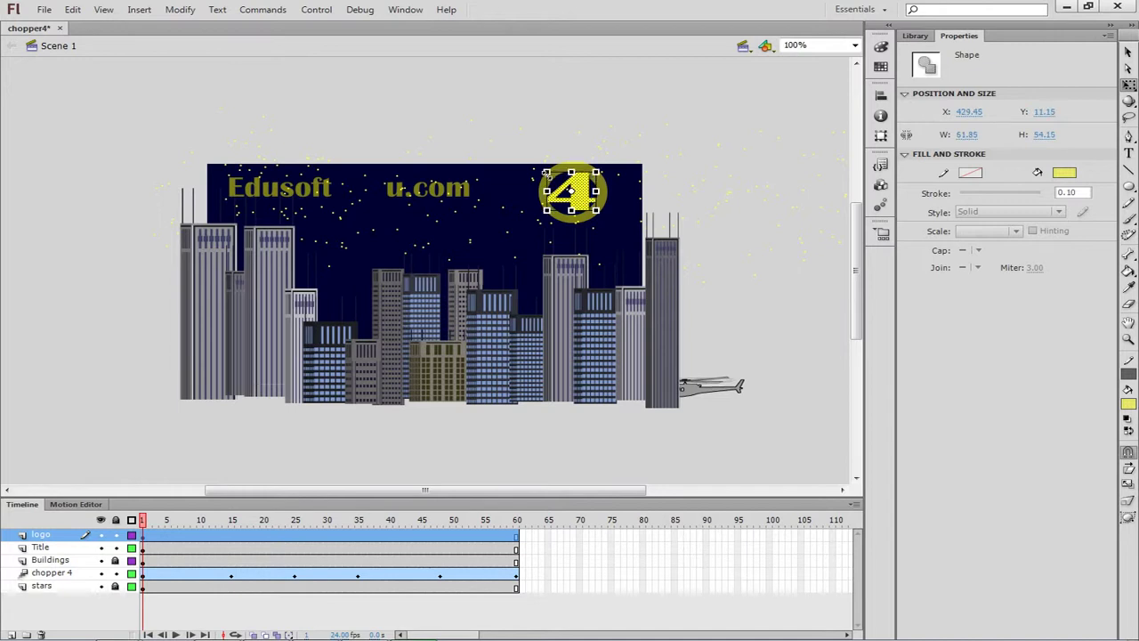
pyautogui.click(678, 188)
# Move the ringed "4" between "Edusoft" and "u.com", and shift "u.com" slightly right to make room for it
pyautogui.click(603, 190)
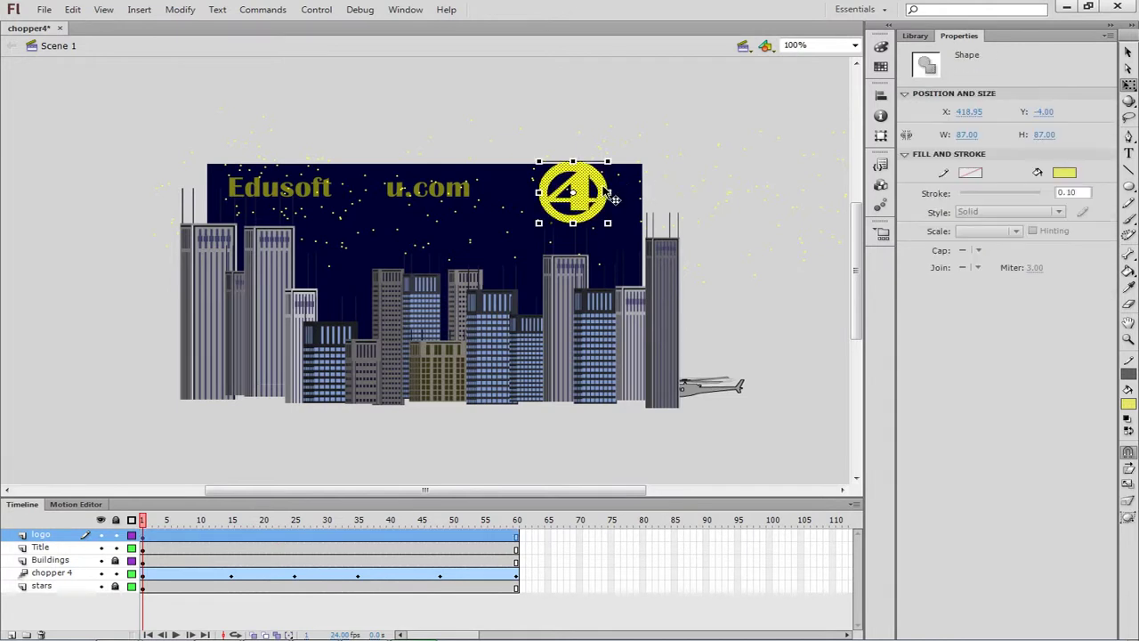
pyautogui.moveTo(603, 190); pyautogui.dragTo(394, 184)
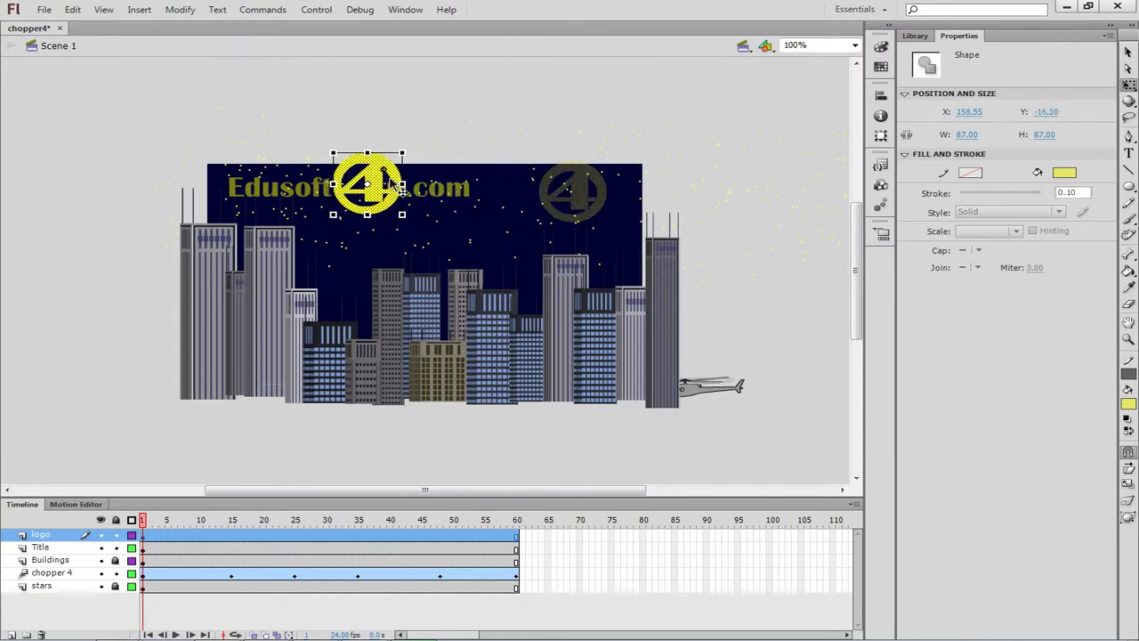
pyautogui.moveTo(395, 183); pyautogui.dragTo(458, 203)
pyautogui.click(443, 195)
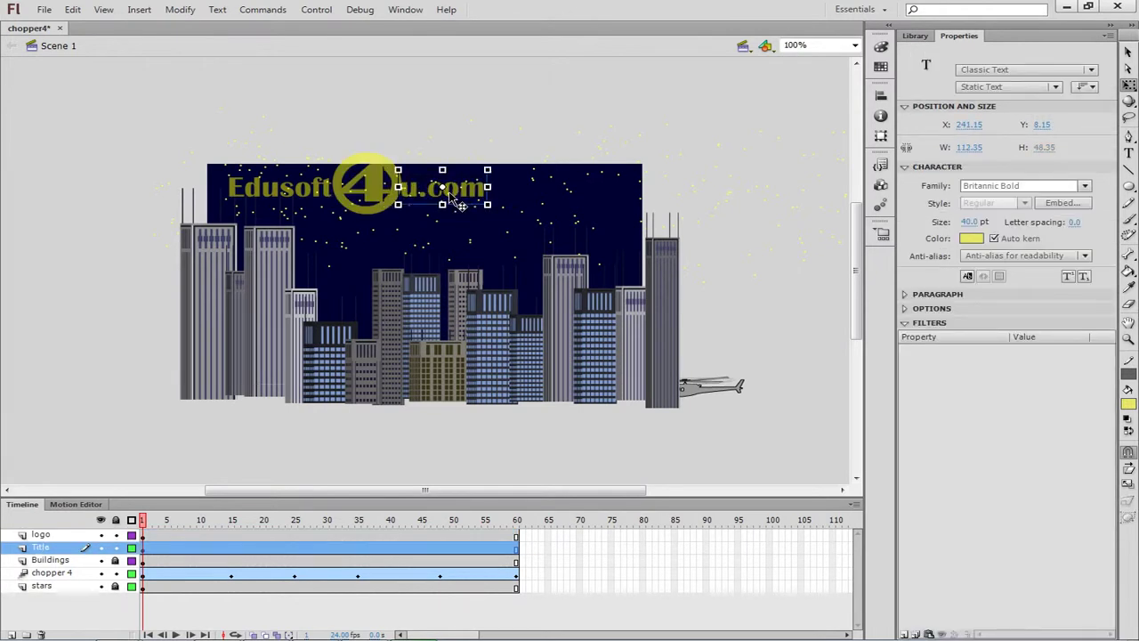
pyautogui.click(507, 140)
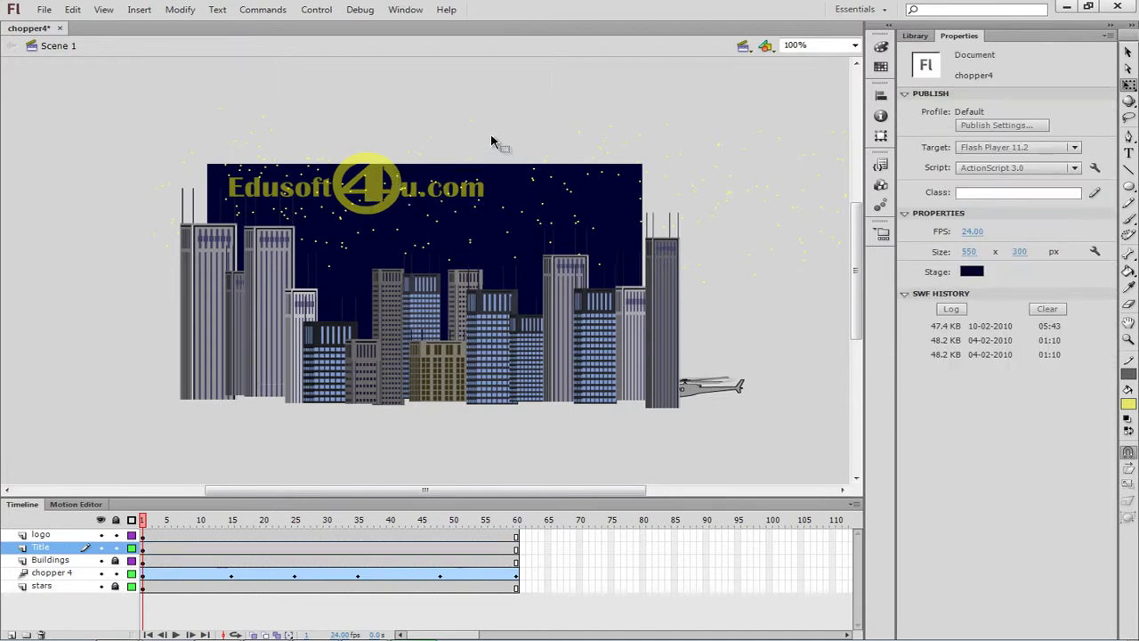
# Convert the ringed "4" shape to a movie clip symbol named "logo"
pyautogui.click(394, 174)
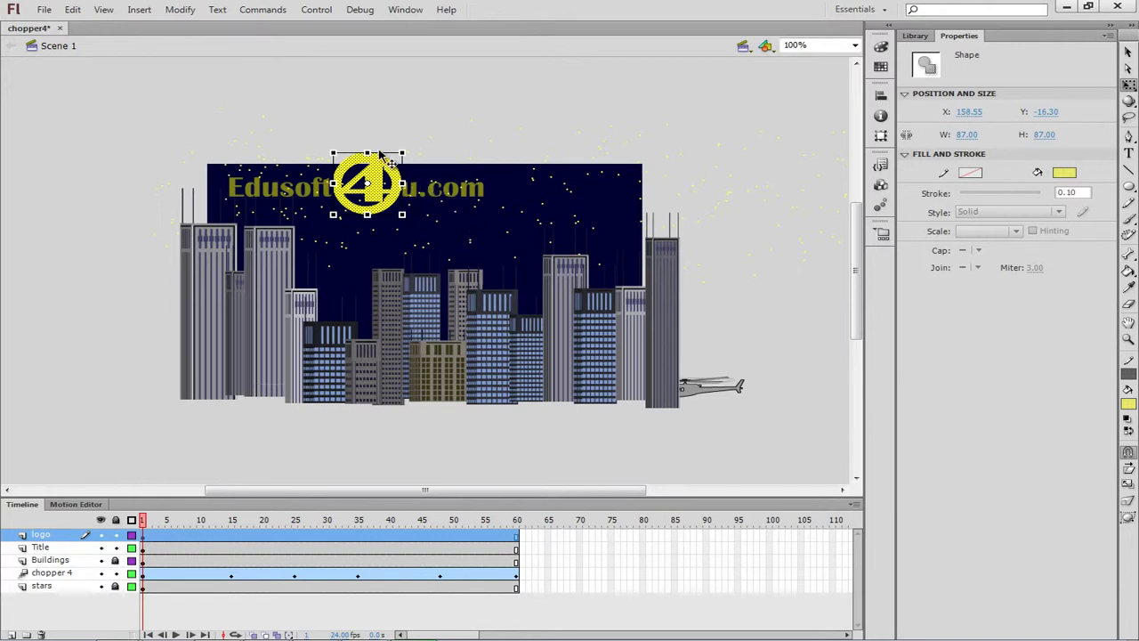
pyautogui.click(181, 9)
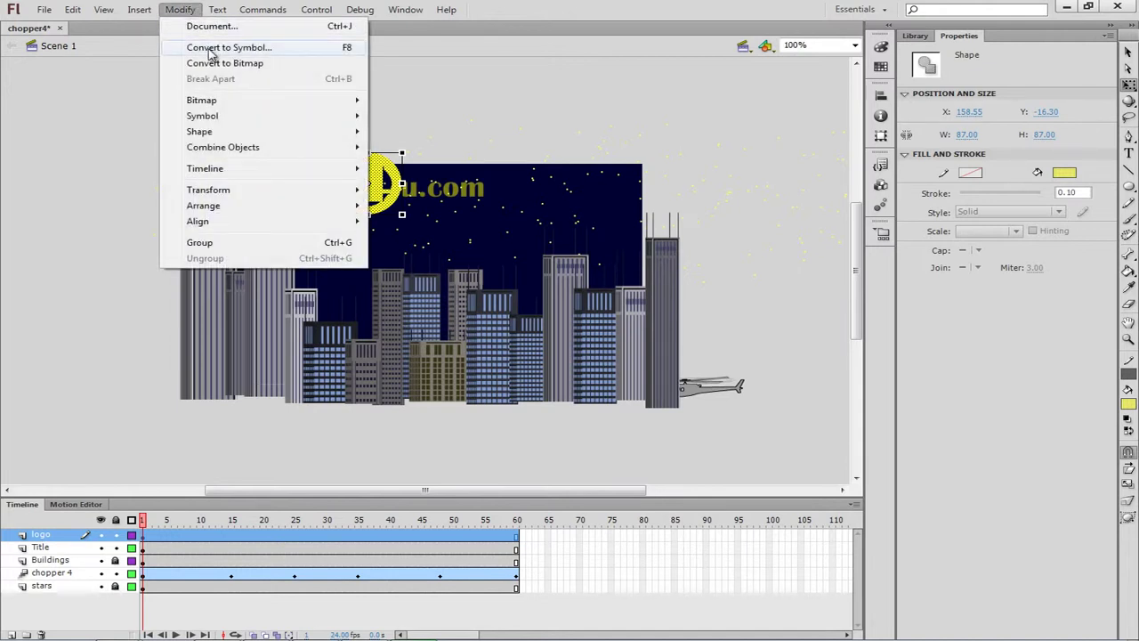
pyautogui.click(210, 49)
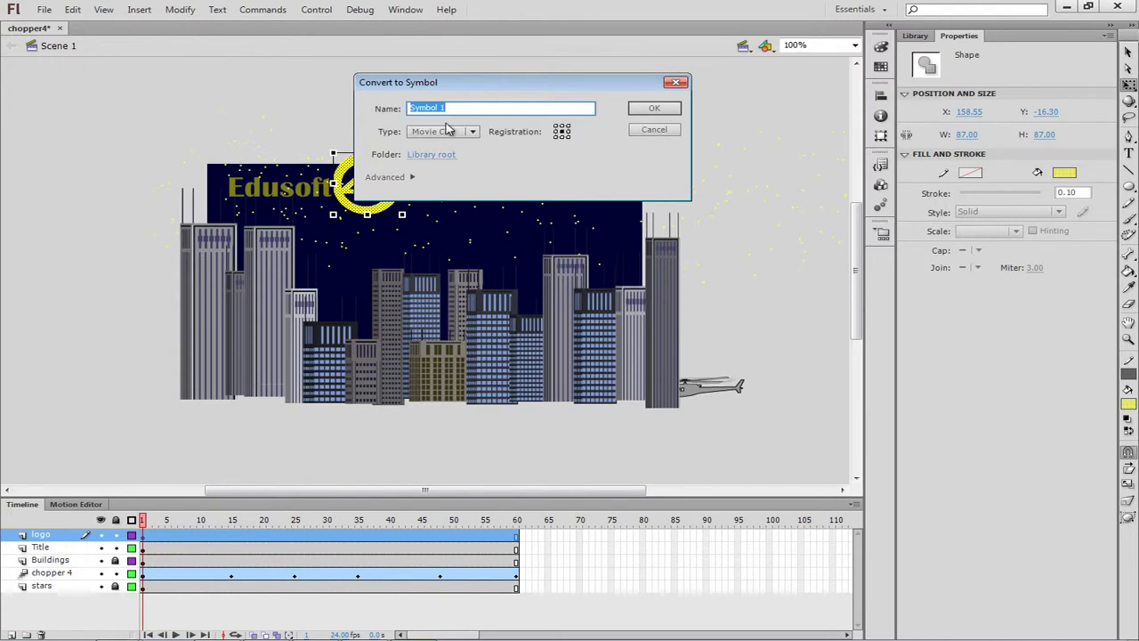
pyautogui.write('logo')
pyautogui.click(654, 110)
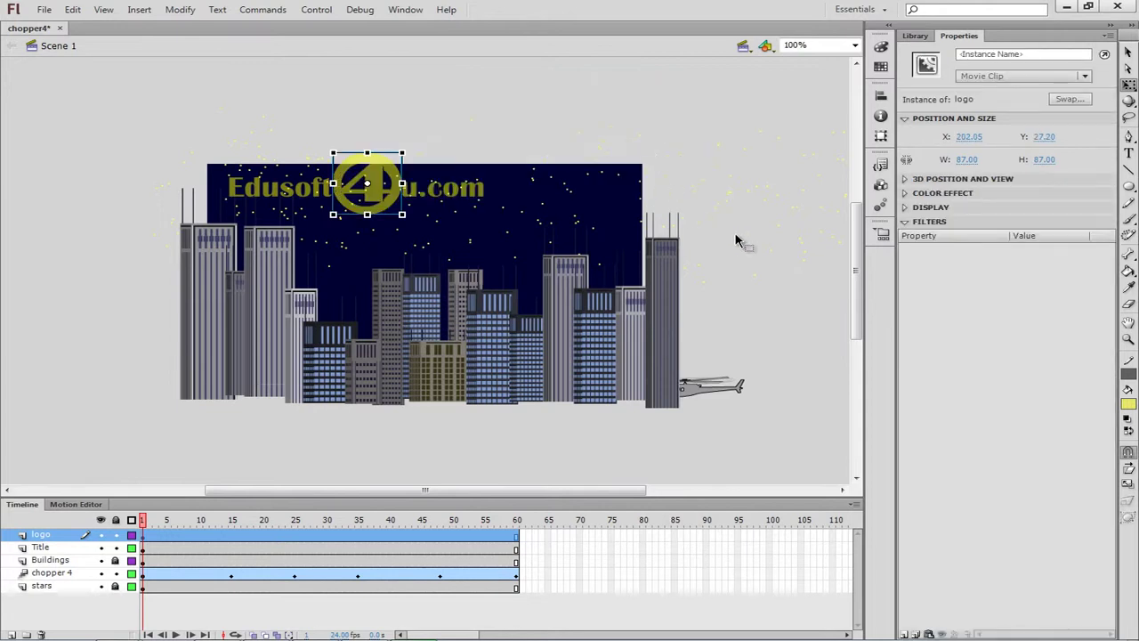
# Check the logo symbol in the library and select the title's separate parts on the stage in turn
pyautogui.click(915, 37)
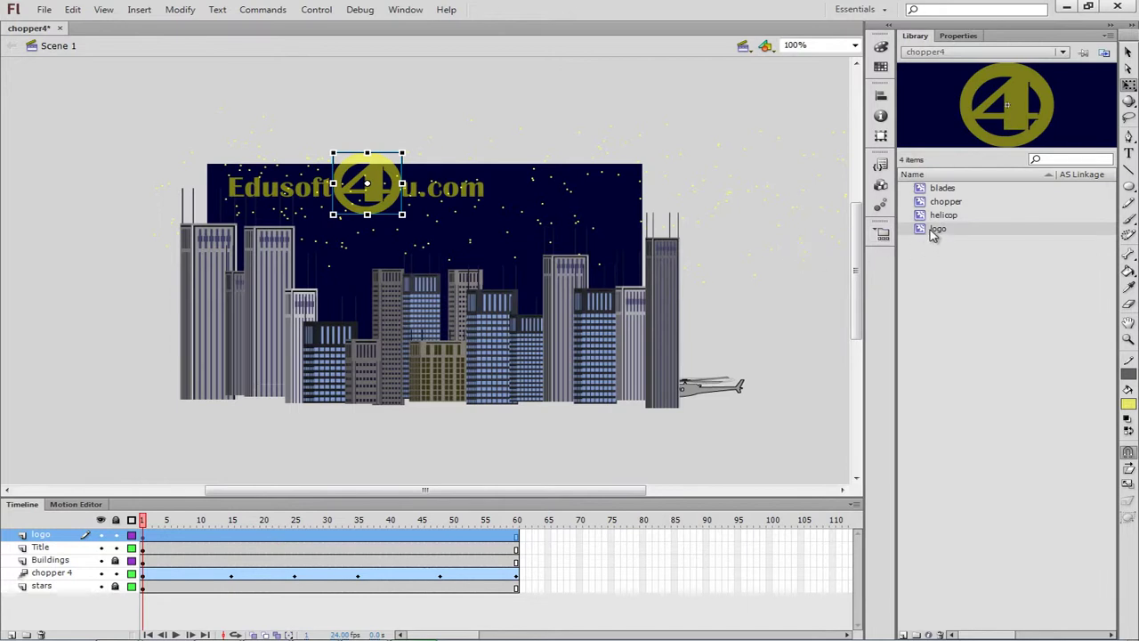
pyautogui.click(483, 193)
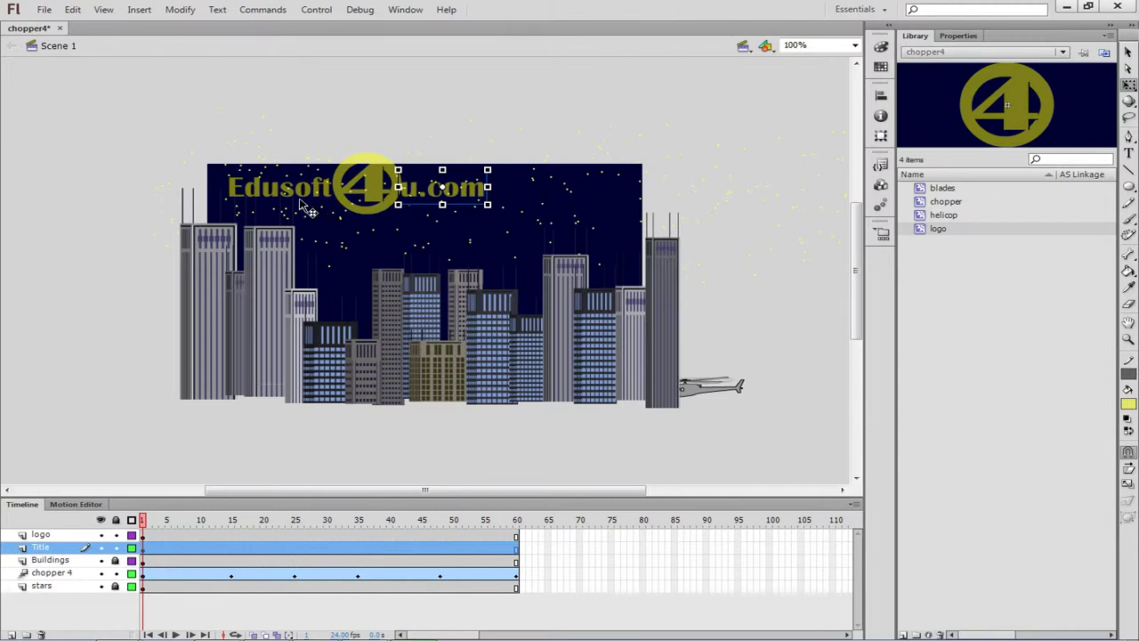
pyautogui.click(369, 202)
pyautogui.click(287, 198)
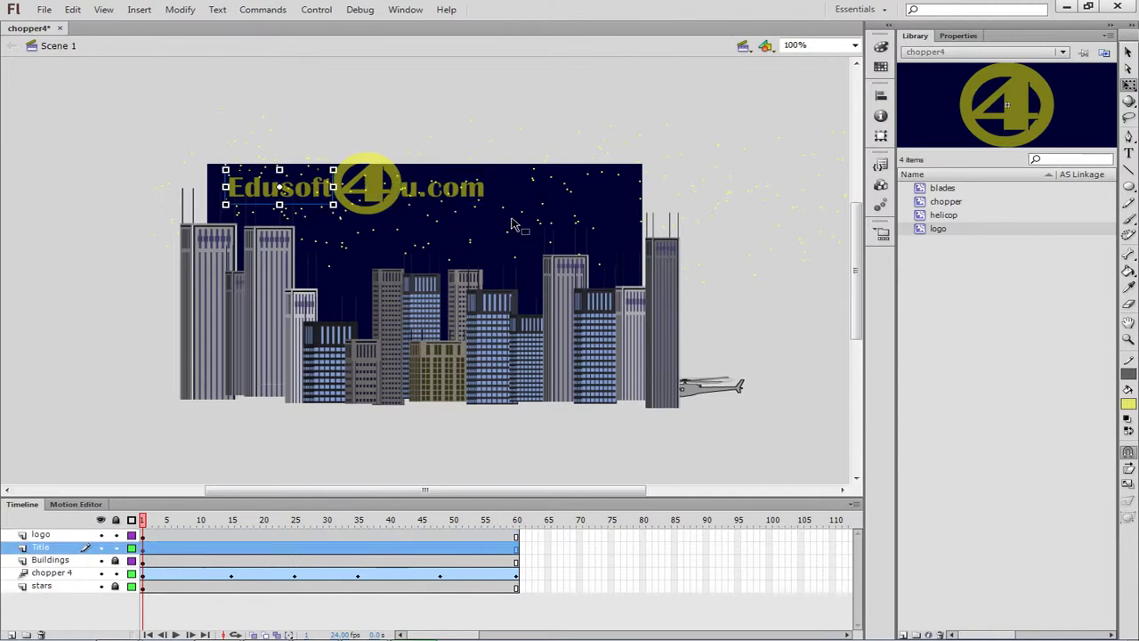